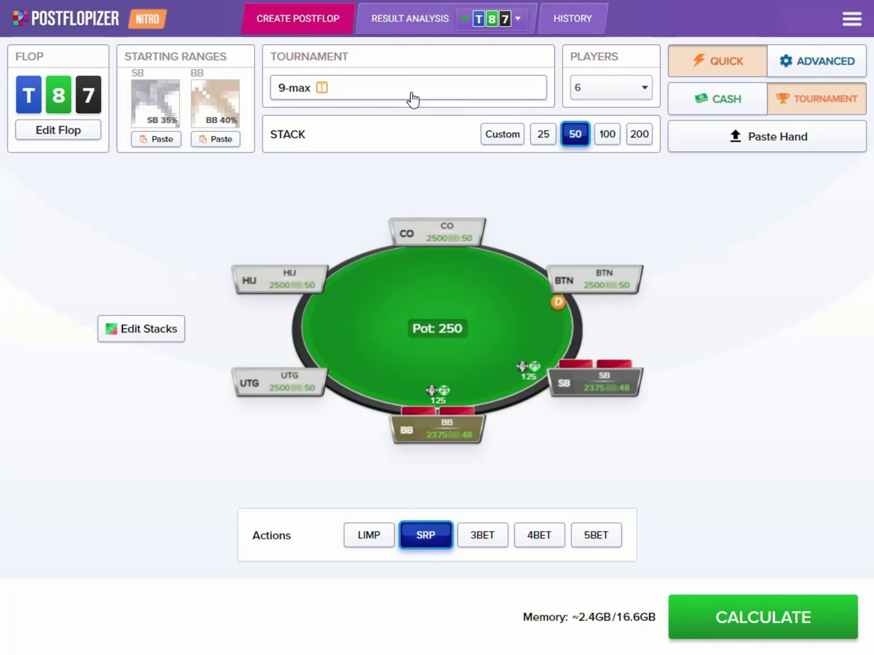
Browse the tournament format list, then close it leaving 9-max Turbo in place.
left_click(411, 92)
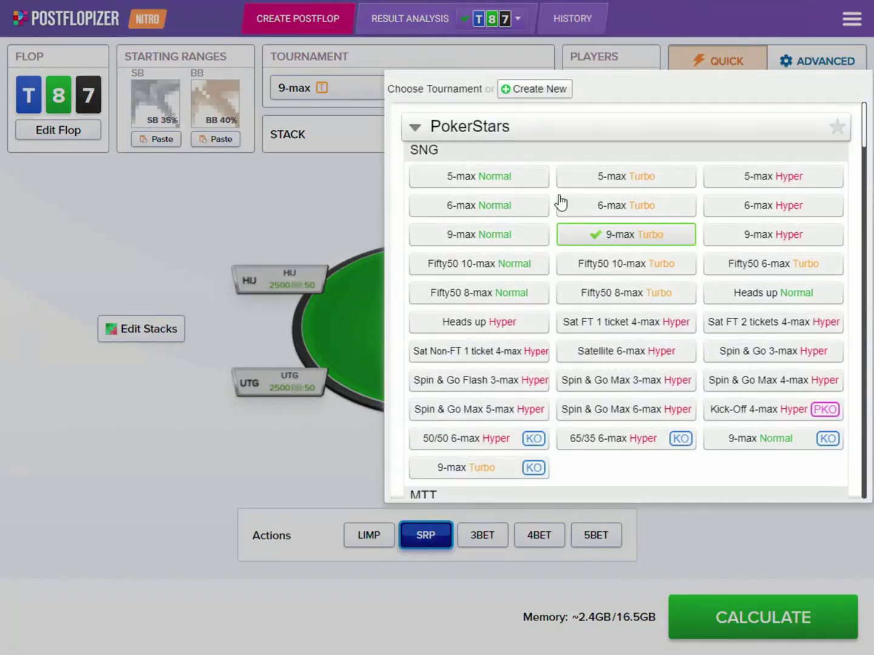
scroll(559, 204, "down", 2)
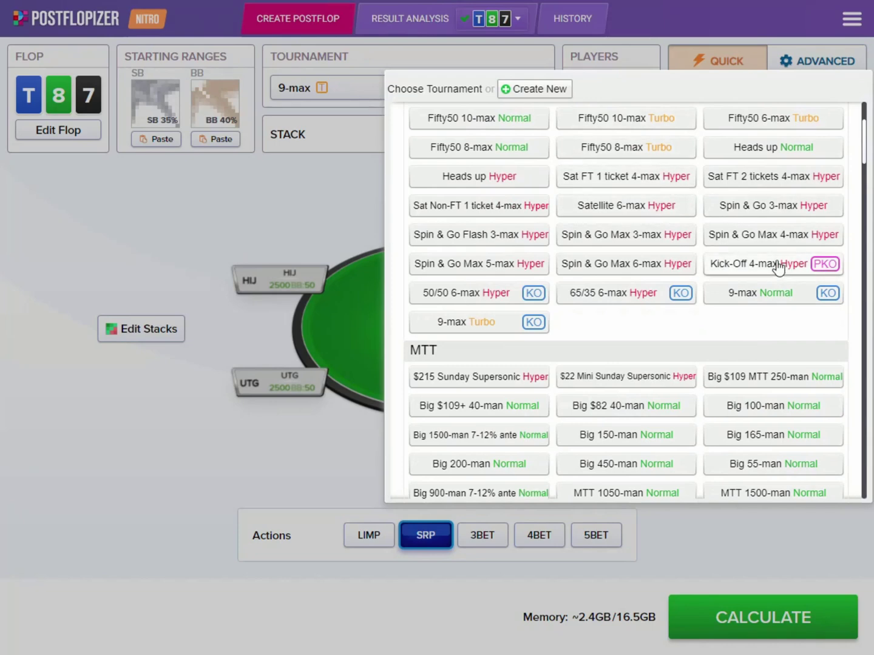
mouse_move(783, 267)
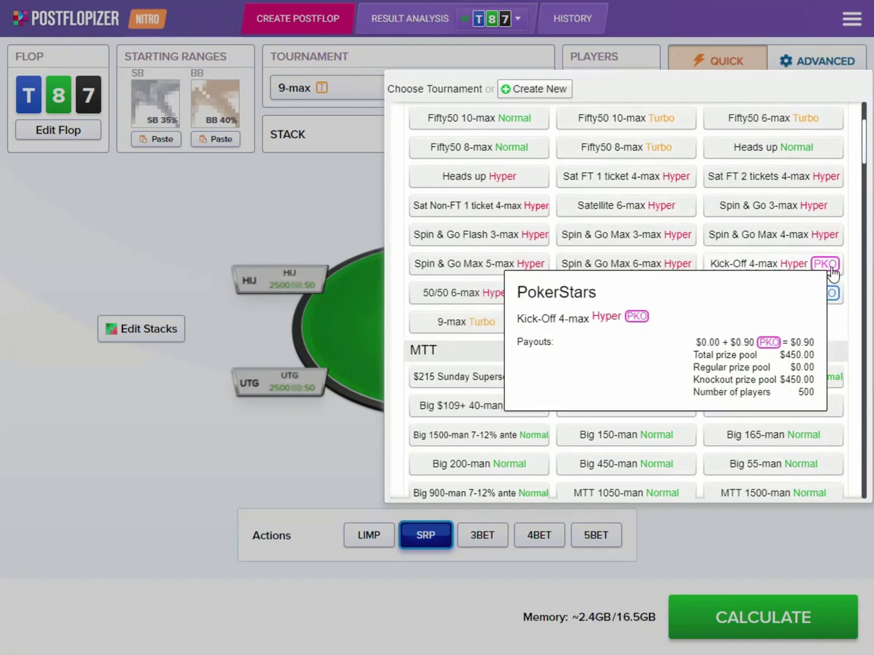
scroll(771, 255, "down", 10)
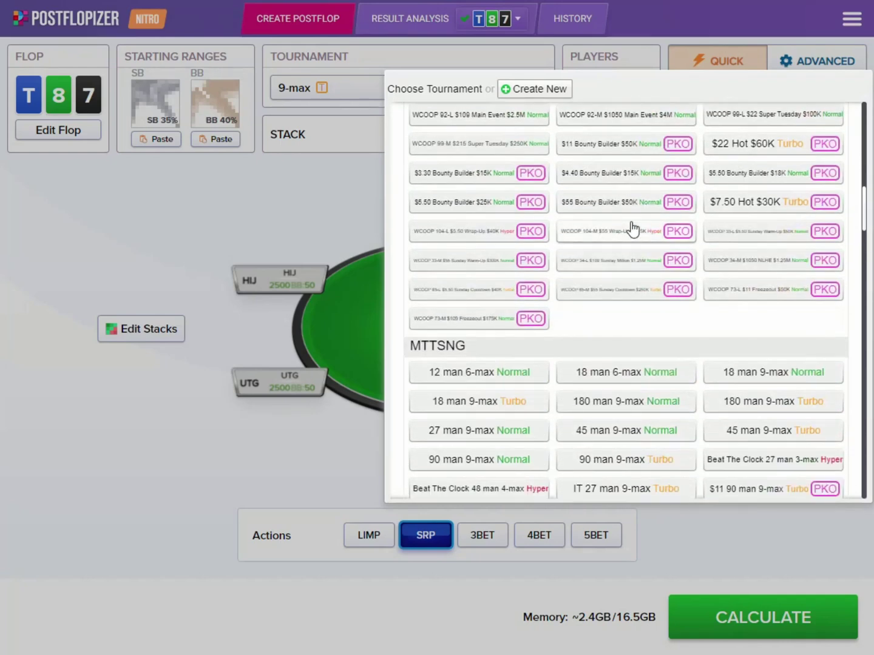
scroll(647, 226, "down", 5)
scroll(646, 226, "down", 1)
mouse_move(670, 194)
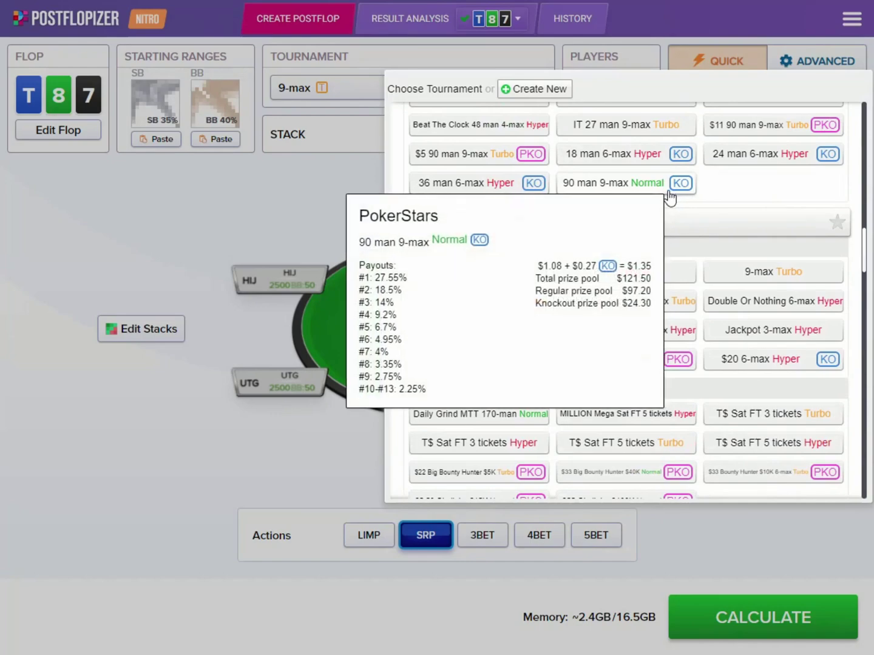
scroll(637, 195, "up", 5)
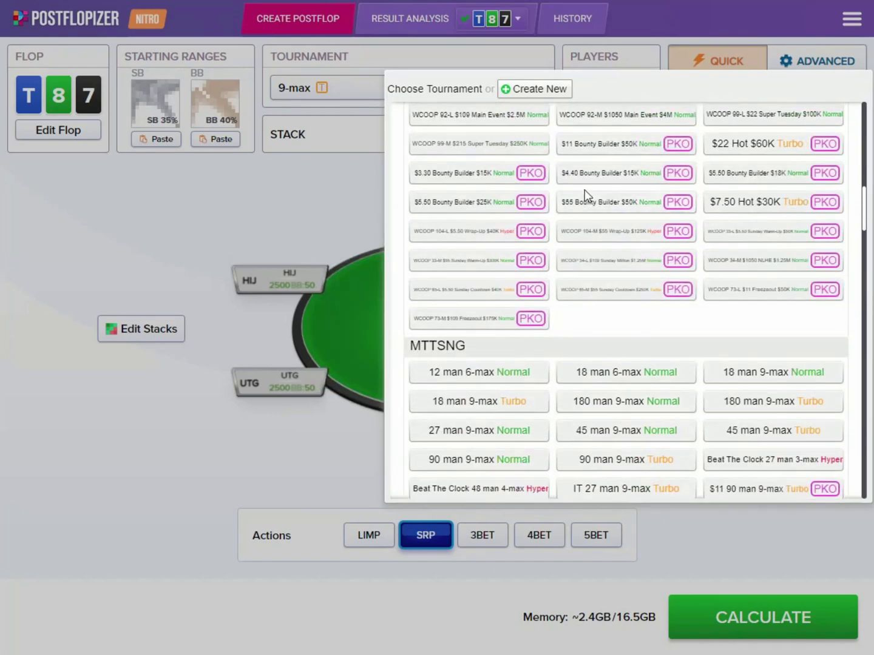
scroll(584, 191, "up", 2)
scroll(587, 189, "up", 5)
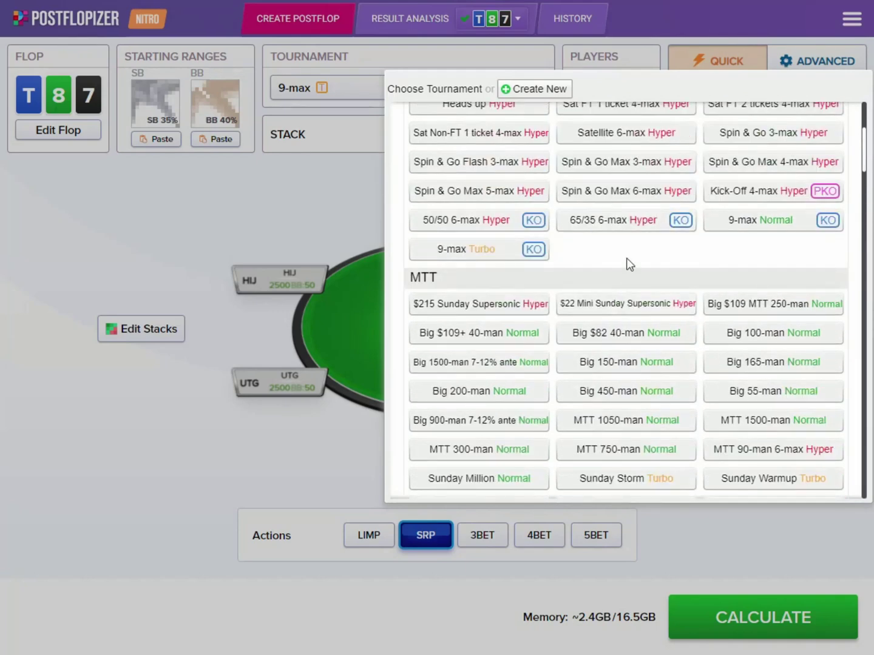
scroll(629, 264, "up", 2)
scroll(622, 224, "up", 1)
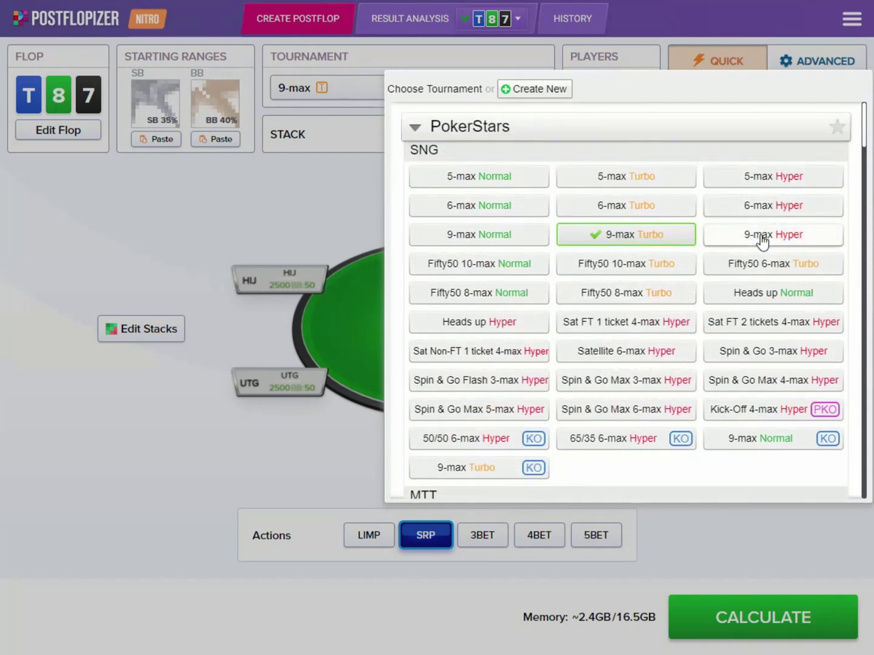
left_click(655, 242)
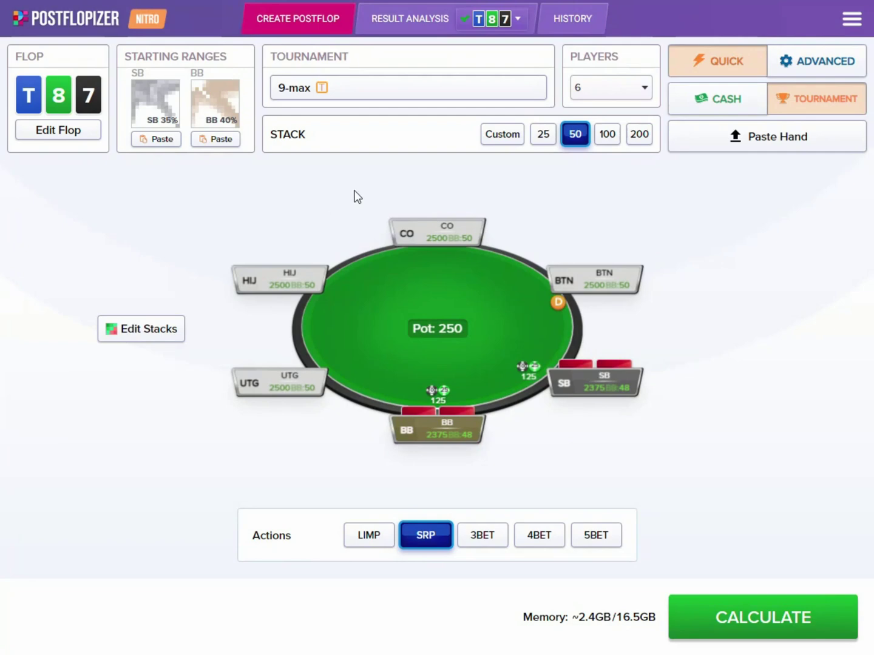
Select the $11 Bounty Builder $50K PKO tournament, giving each seat a $2.5 bounty.
left_click(527, 88)
scroll(583, 292, "down", 8)
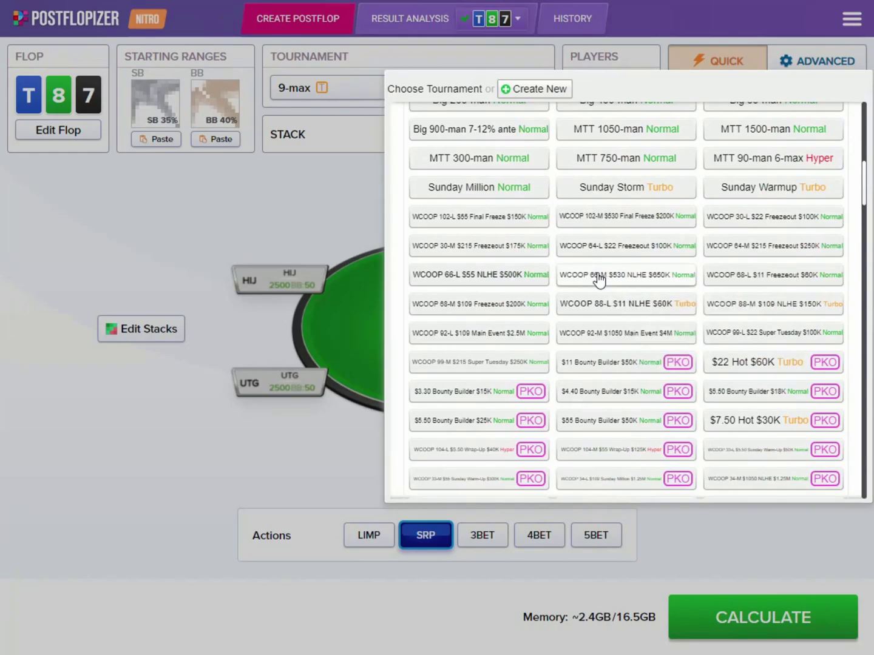
left_click(605, 363)
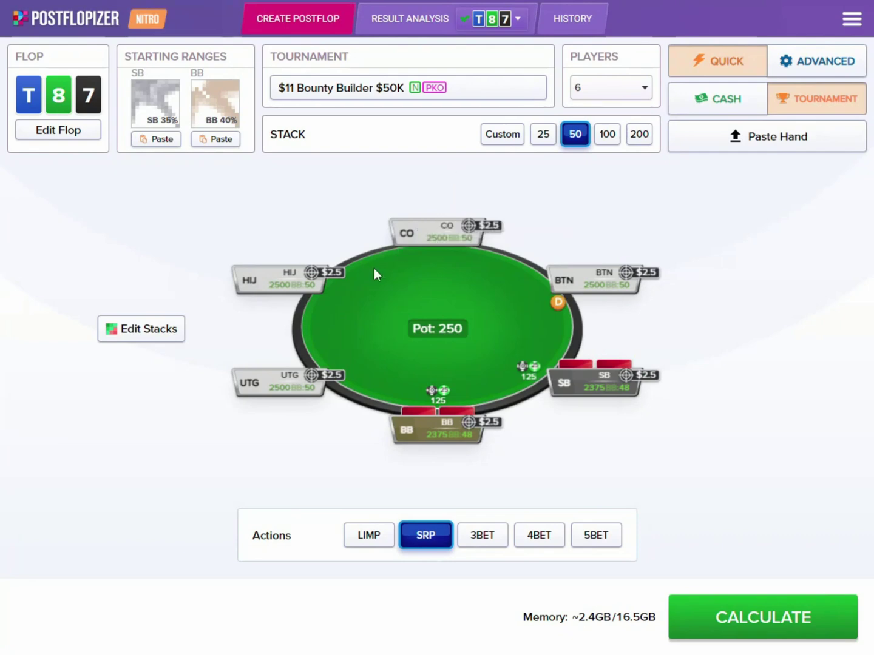
Set UTG's stack to 1500 and bounty to 10 in the stack editor.
left_click(160, 335)
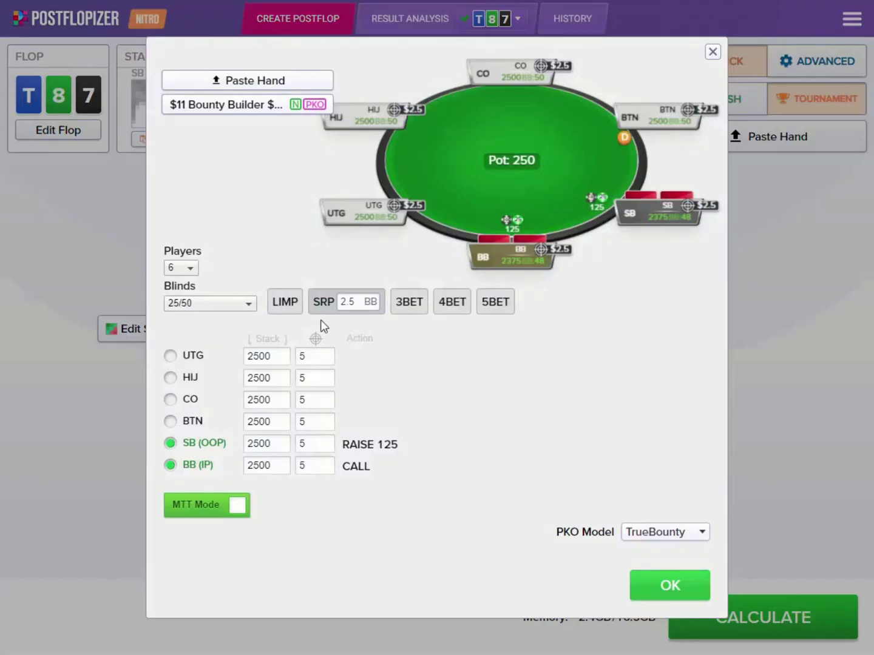
double_click(276, 358)
type("1500")
double_click(326, 355)
type("10")
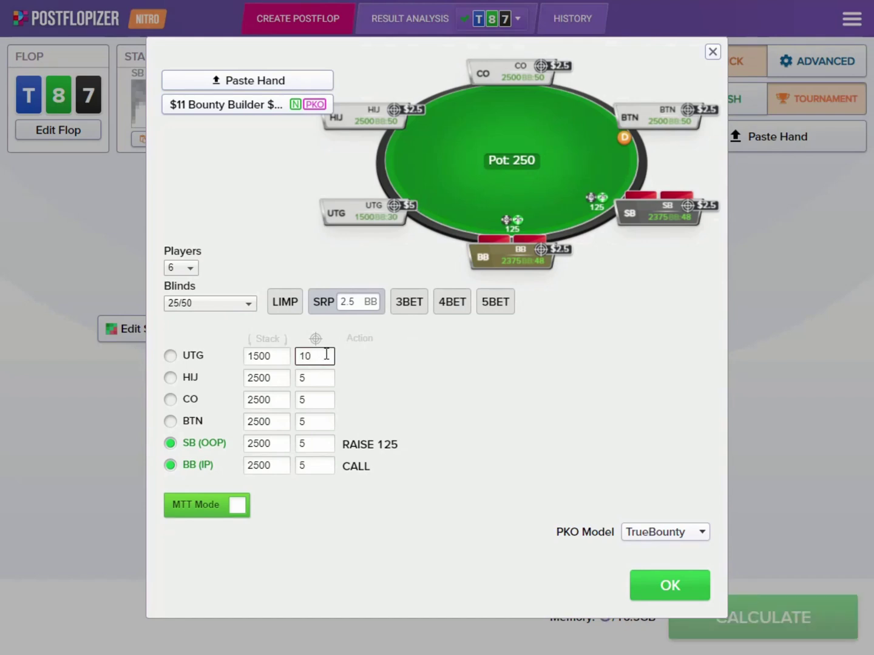
Make CO the 3 BB preflop raiser against SB, keeping 25/50 blinds.
left_click(195, 402)
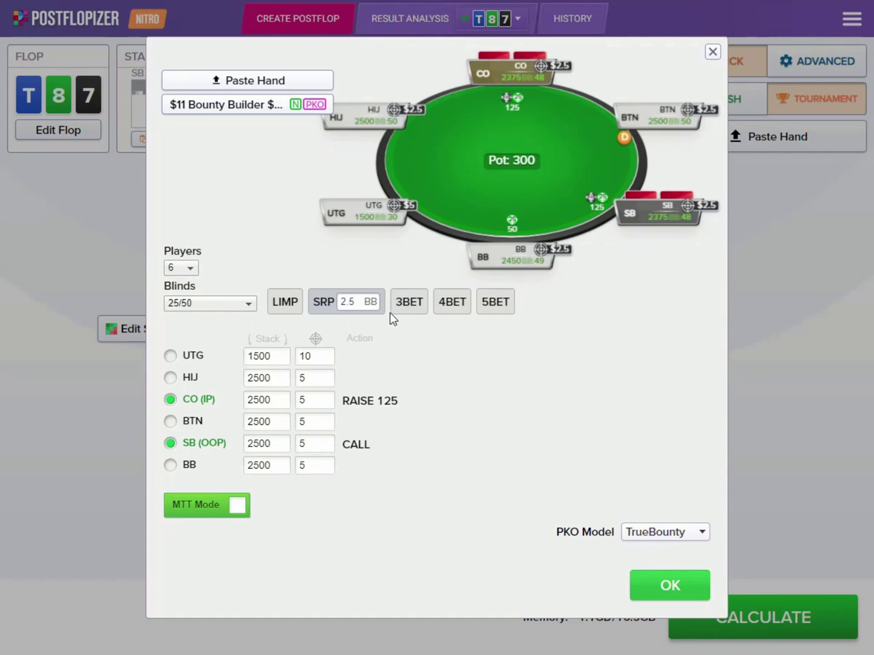
double_click(338, 303)
type("3")
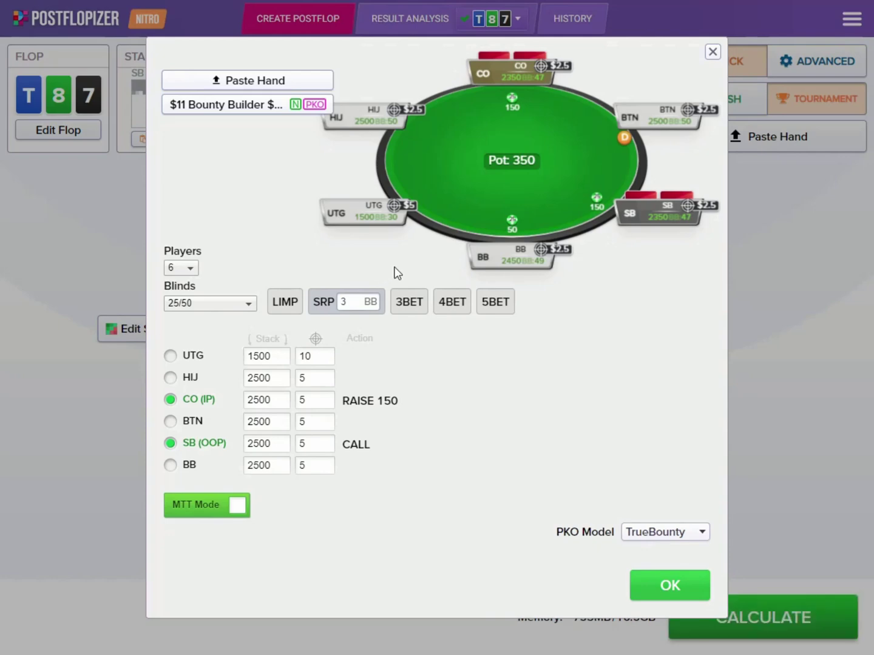
left_click(230, 304)
left_click(229, 307)
Keep TrueBounty as the PKO model.
left_click(665, 537)
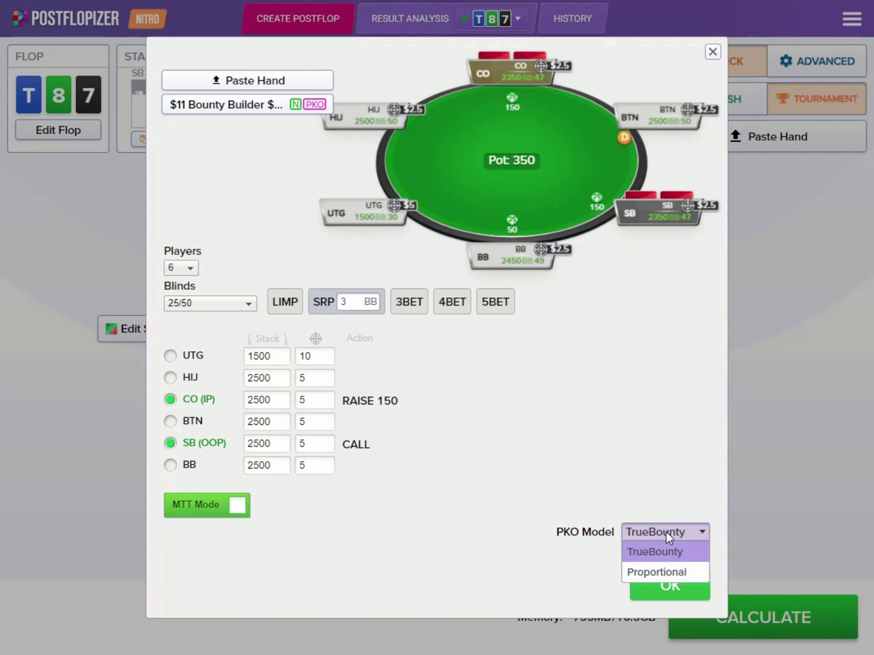
left_click(667, 533)
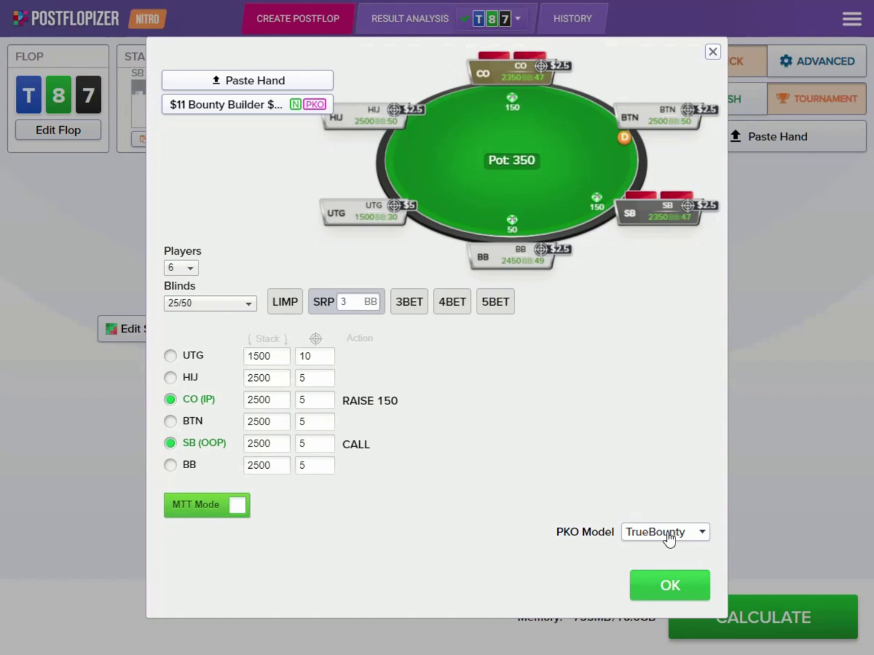
left_click(667, 537)
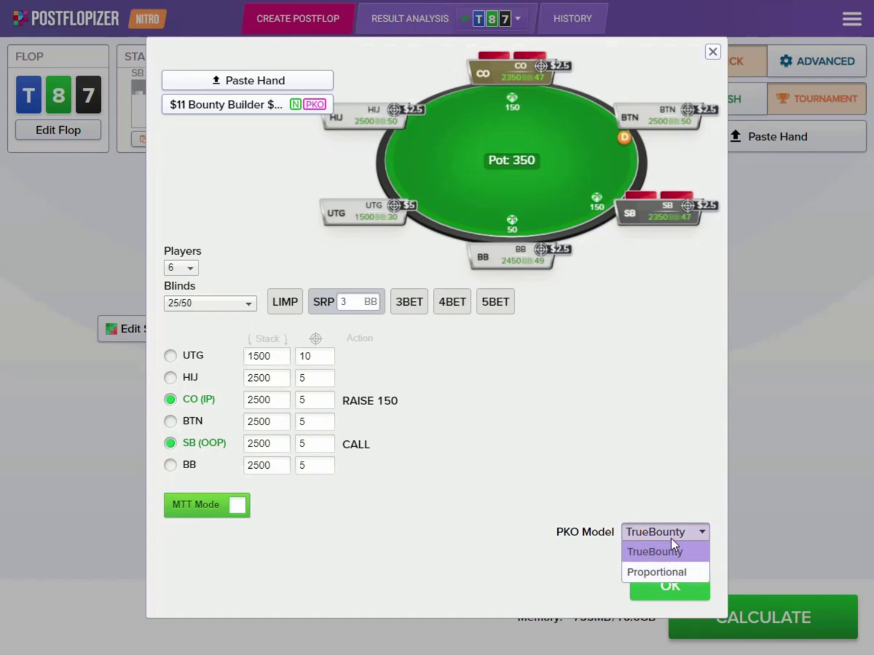
left_click(671, 550)
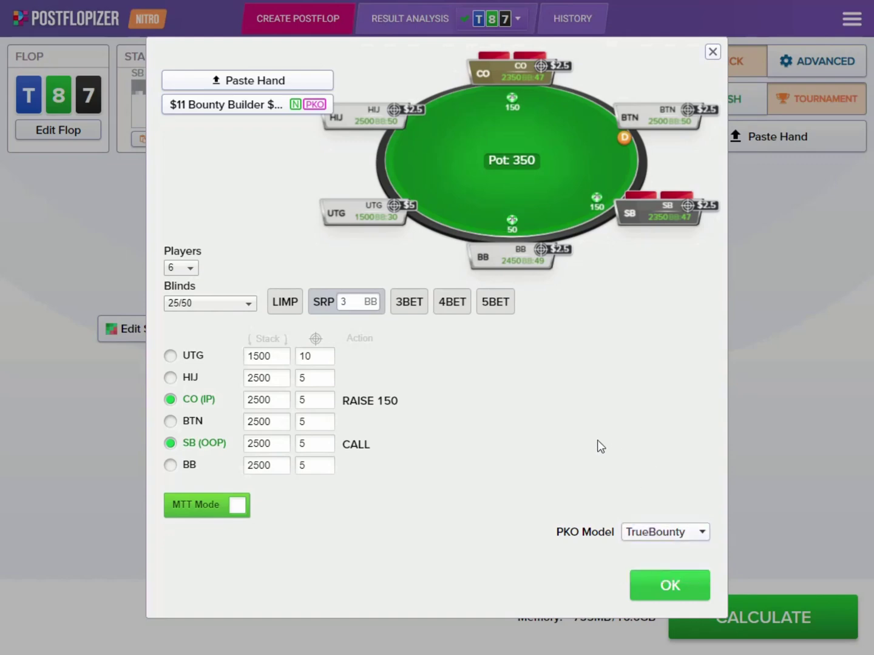
Apply the stack edits and narrow the CO starting range to 23%.
left_click(663, 590)
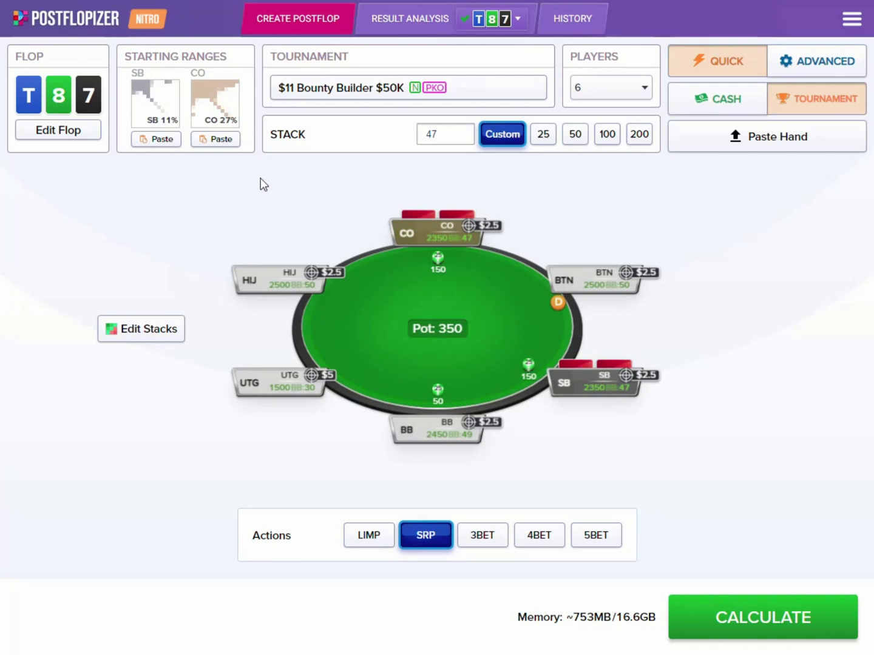
left_click(228, 114)
left_click_drag(120, 513, 119, 513)
left_click(465, 572)
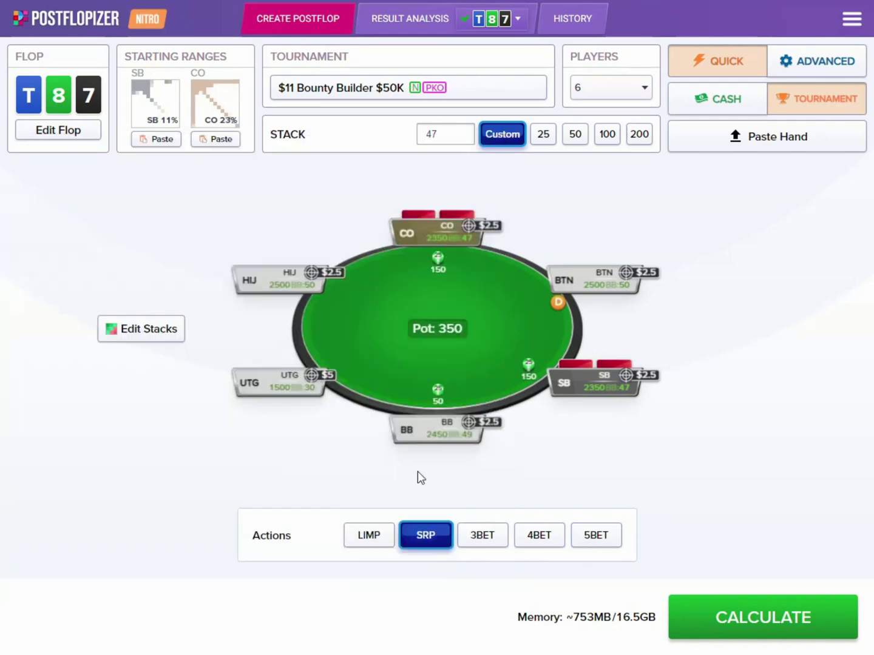
Trim SB's range from 11% to 9.7% by lowering 99–KTs, KQo and KJo.
left_click(154, 106)
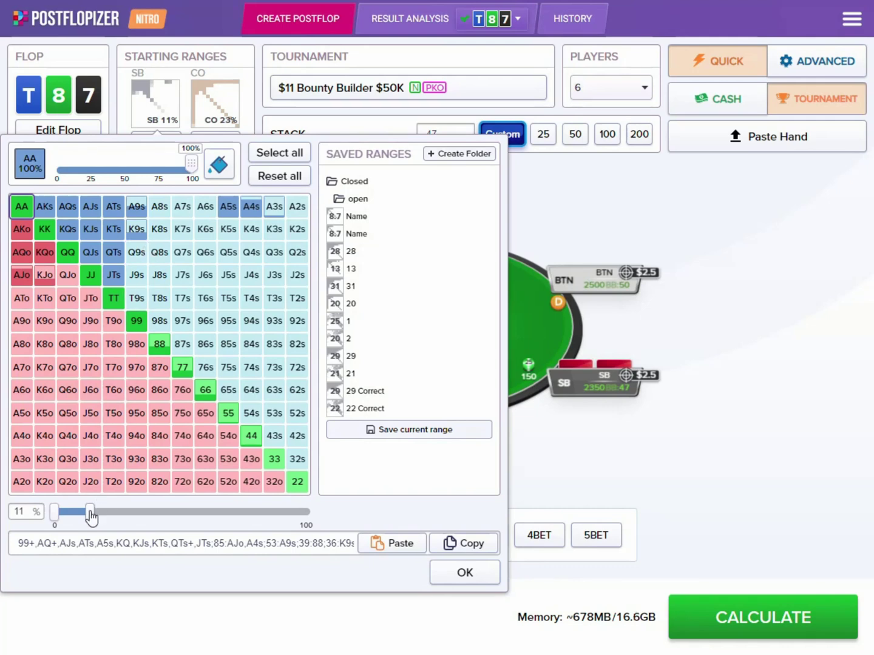
mouse_move(139, 325)
left_mouse_down()
mouse_move(119, 301)
mouse_move(116, 233)
mouse_move(92, 243)
mouse_move(84, 216)
mouse_move(46, 261)
mouse_move(46, 275)
left_mouse_up()
left_click(452, 573)
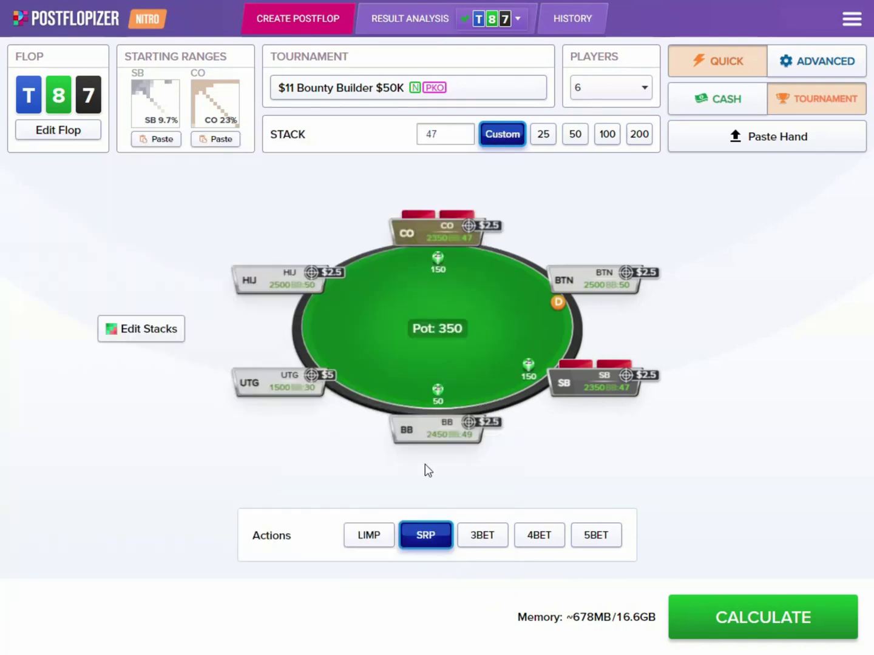
Solve the spot and review SB's T87 strategy: bet 210 at 38.8%, check 61.2%.
left_click(739, 609)
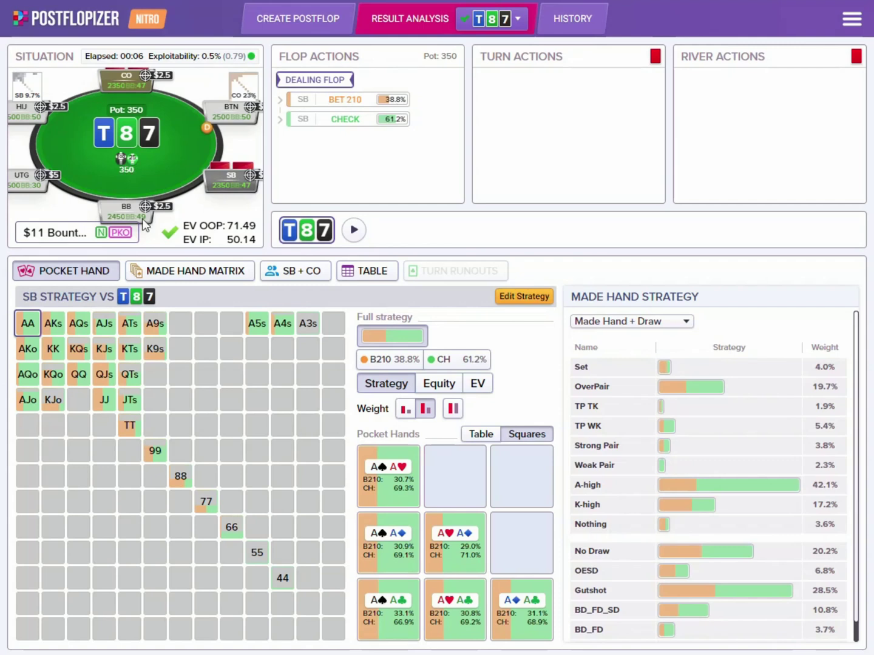
Explore SB's 210 bet, CO's call and the ace turn, then return to postflop setup.
mouse_move(211, 232)
mouse_move(79, 237)
left_click(339, 101)
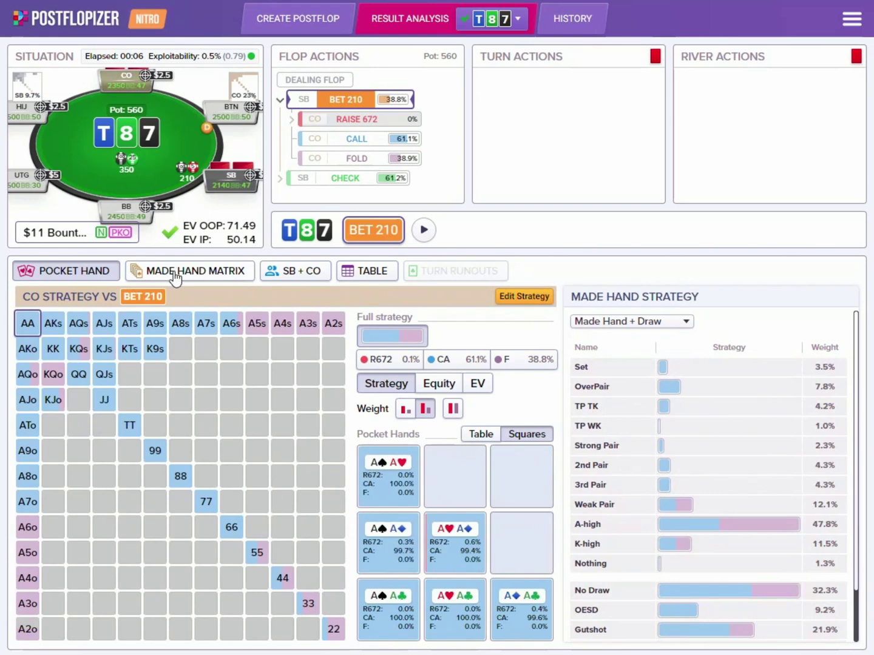
left_click(360, 139)
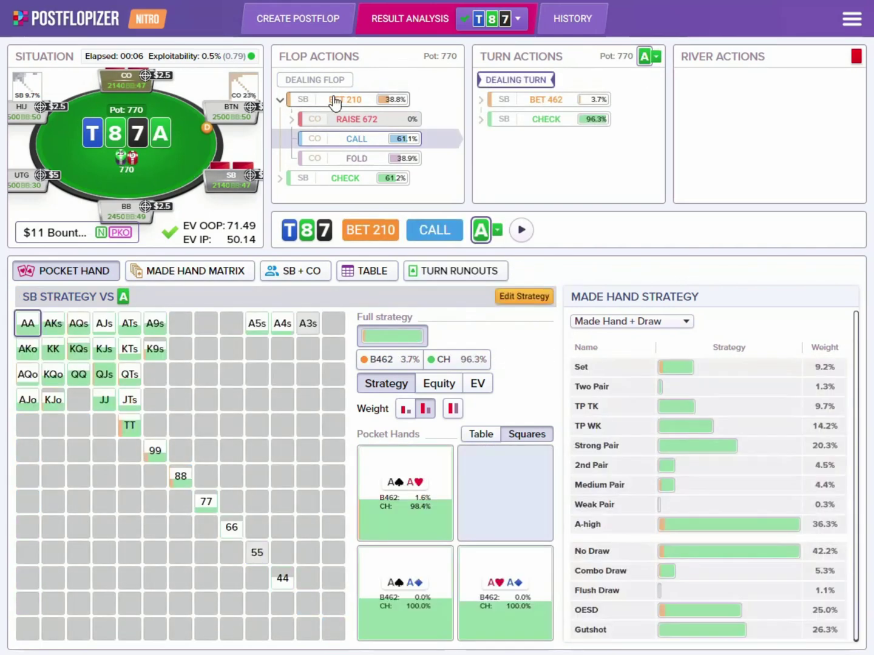
left_click(314, 80)
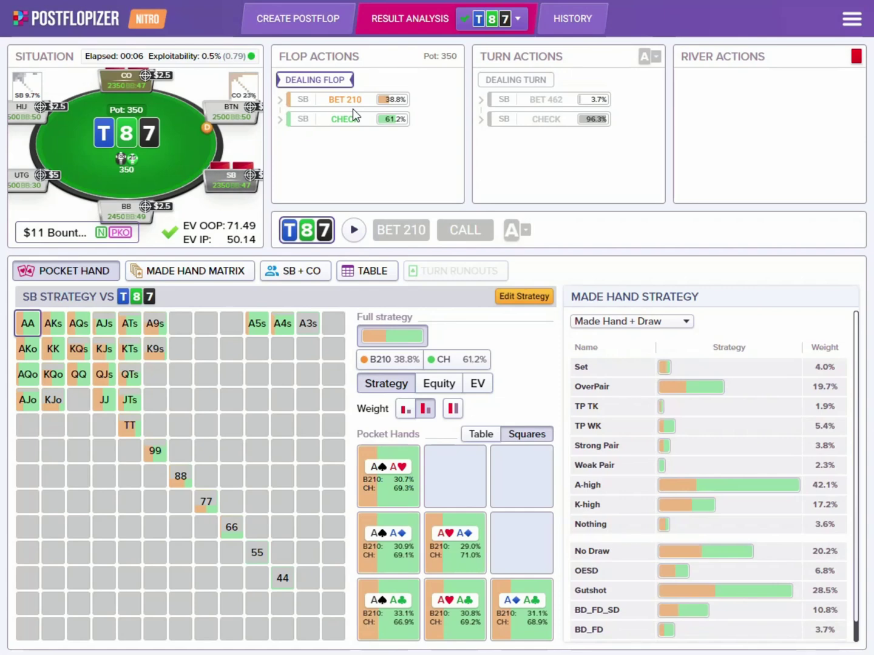
left_click(312, 36)
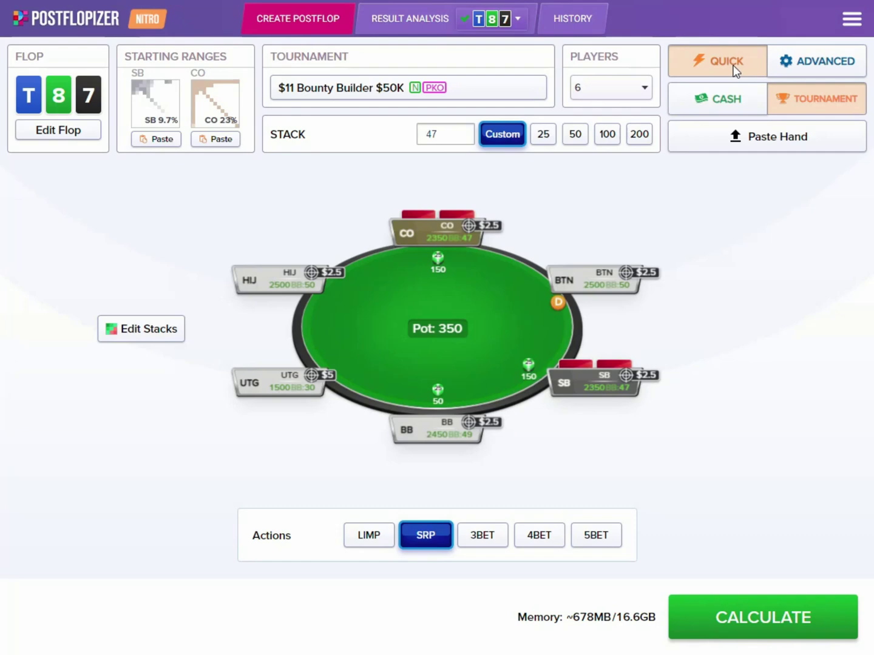
Show the advanced tree setup with 60% bet and raise sizes on every street.
left_click(810, 72)
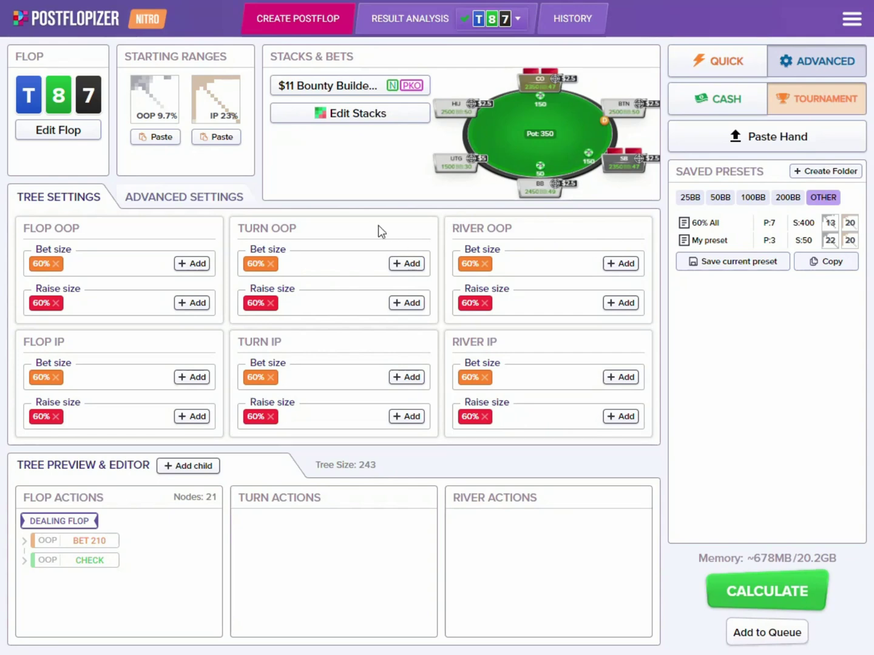
left_click(205, 201)
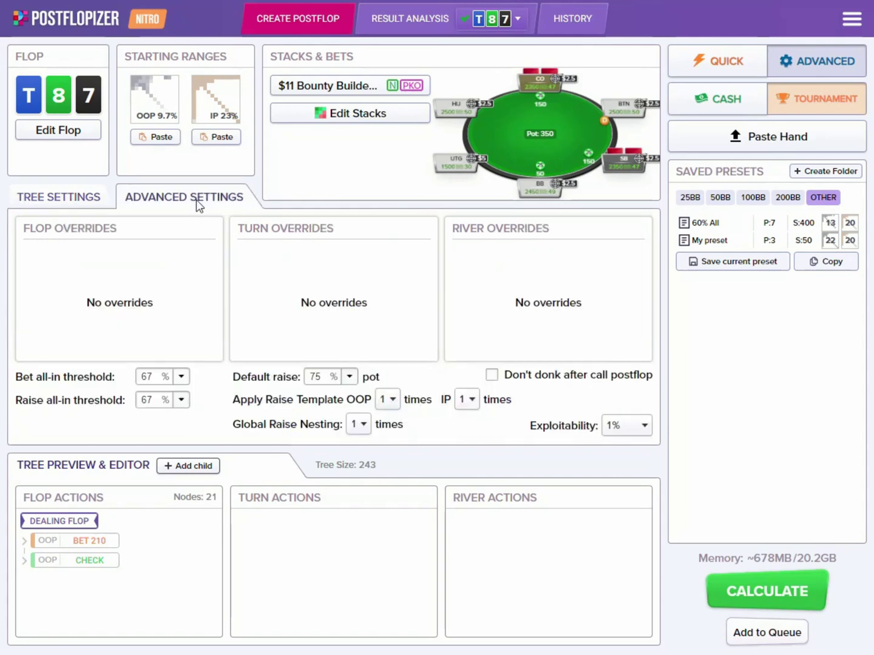
left_click(92, 204)
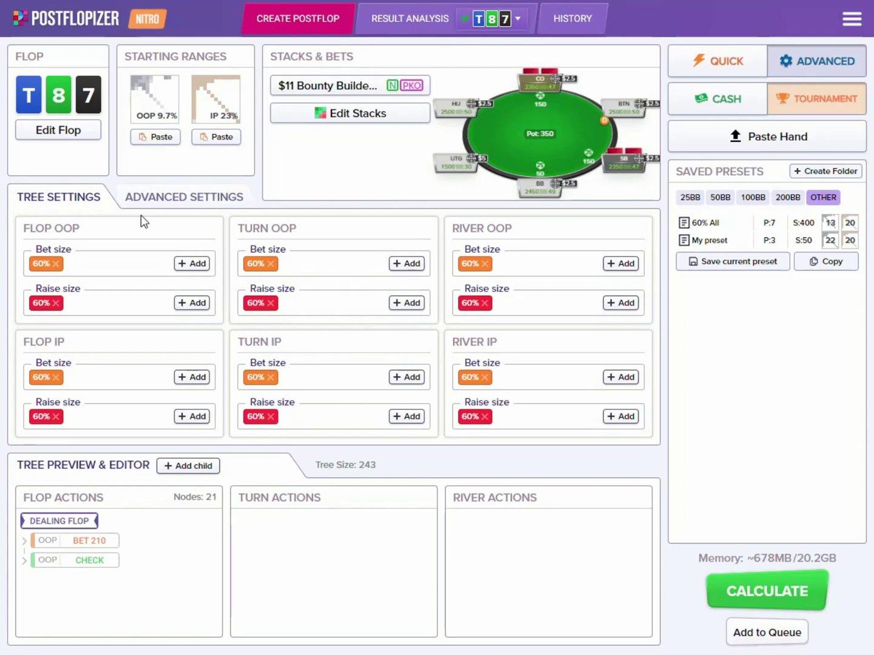
Add a 30% bet size to flop OOP alongside 60%.
left_click(194, 267)
double_click(113, 322)
type("30")
left_click(267, 353)
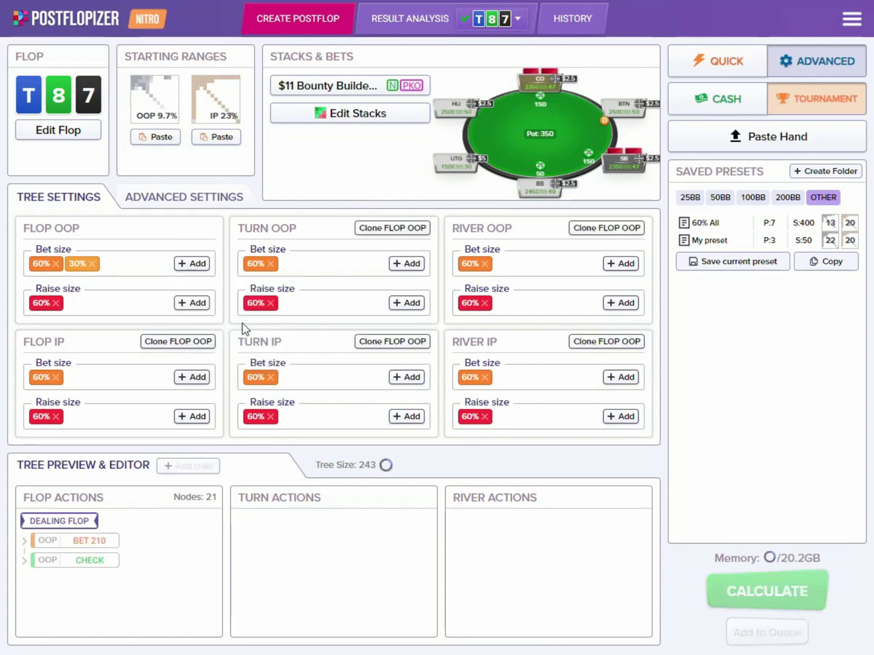
Copy the flop OOP 60%/30% sizes to flop IP and both turn and river positions.
left_click(177, 342)
left_click(405, 341)
left_click(396, 227)
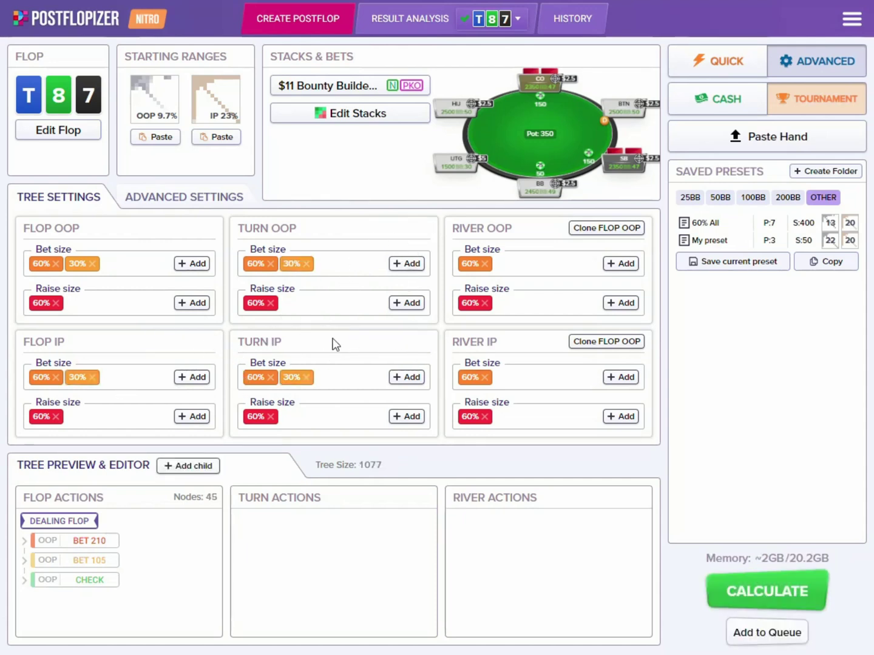
left_click(586, 343)
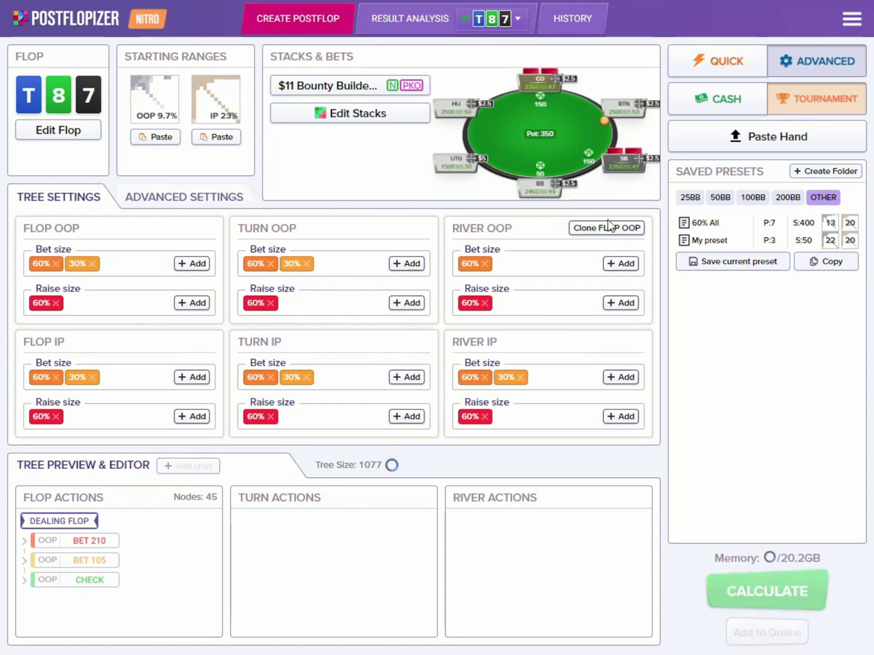
left_click(588, 229)
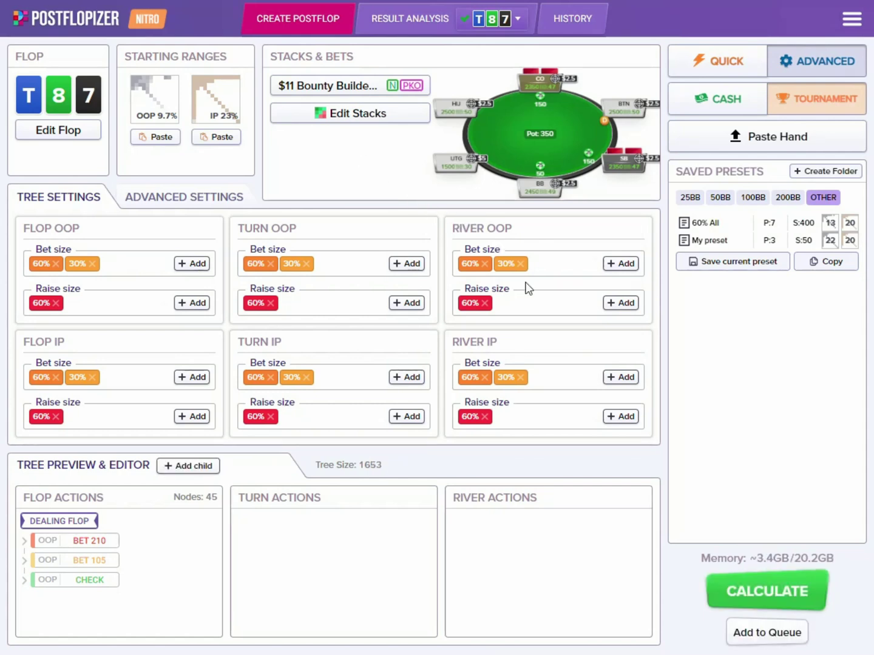
left_click(362, 119)
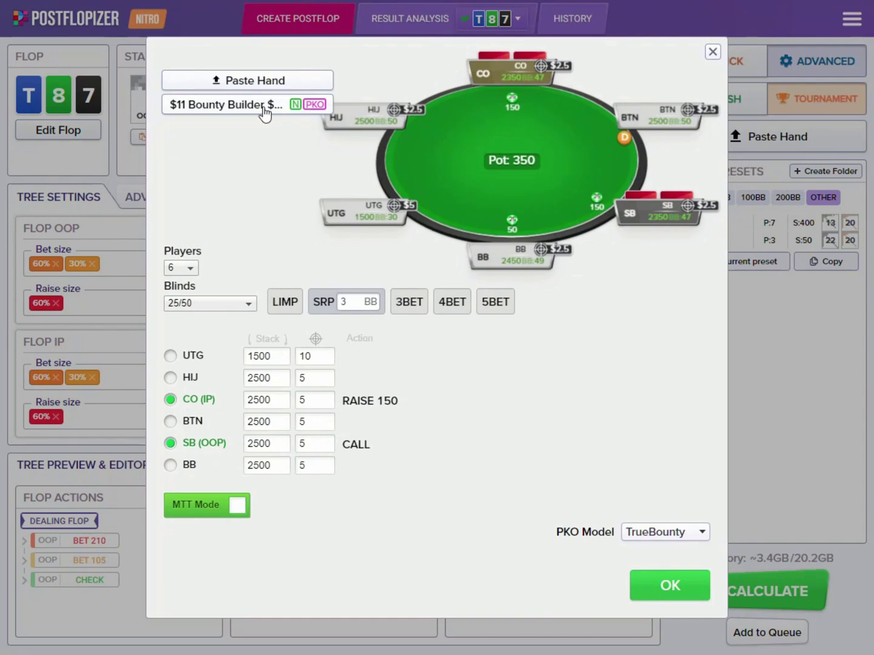
Accept the unchanged stacks and solve the two-size T87 tree.
left_click(633, 598)
left_click(737, 590)
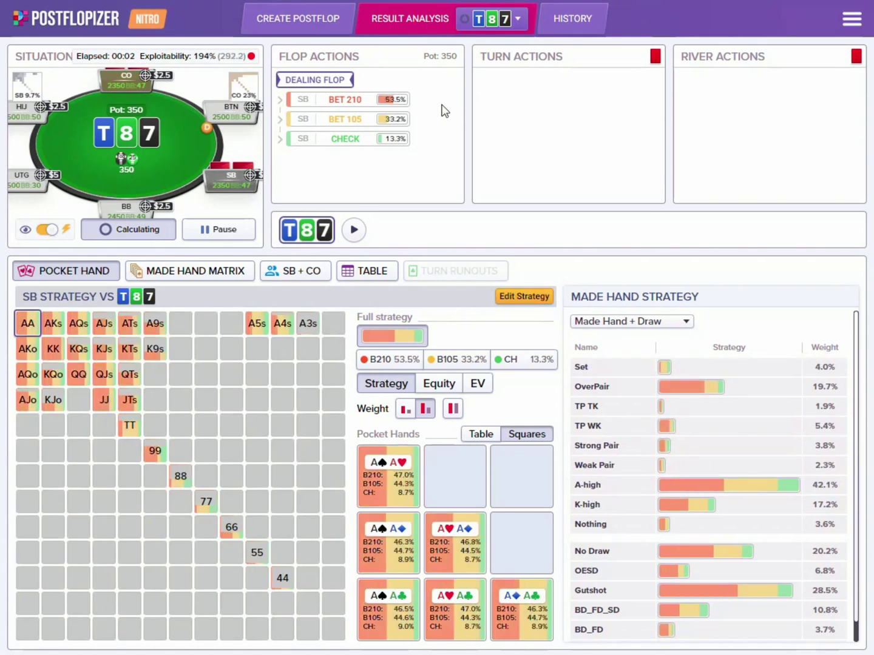
Review CO's responses to SB's flop check, then return to the solve setup page.
left_click(357, 140)
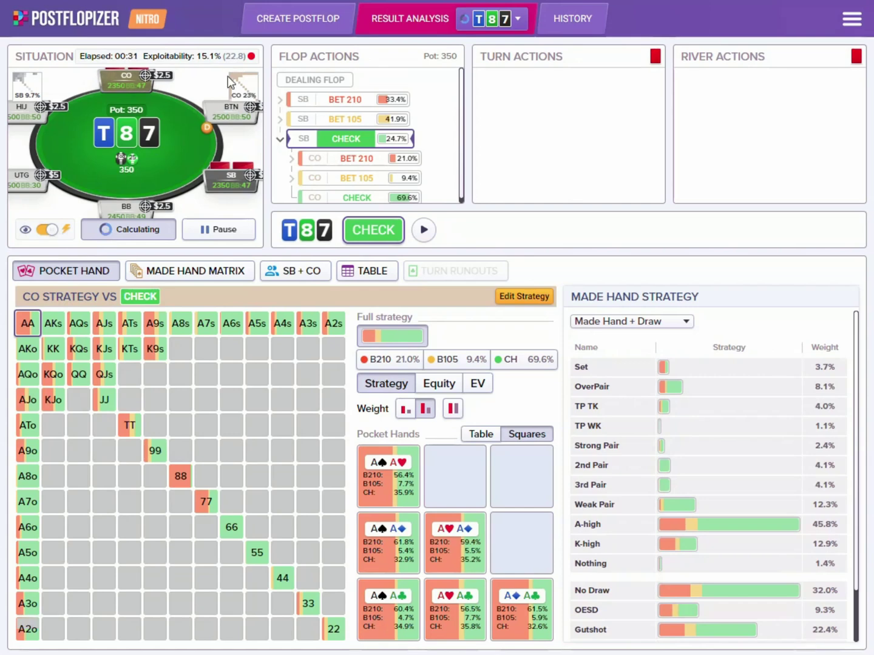
mouse_move(237, 59)
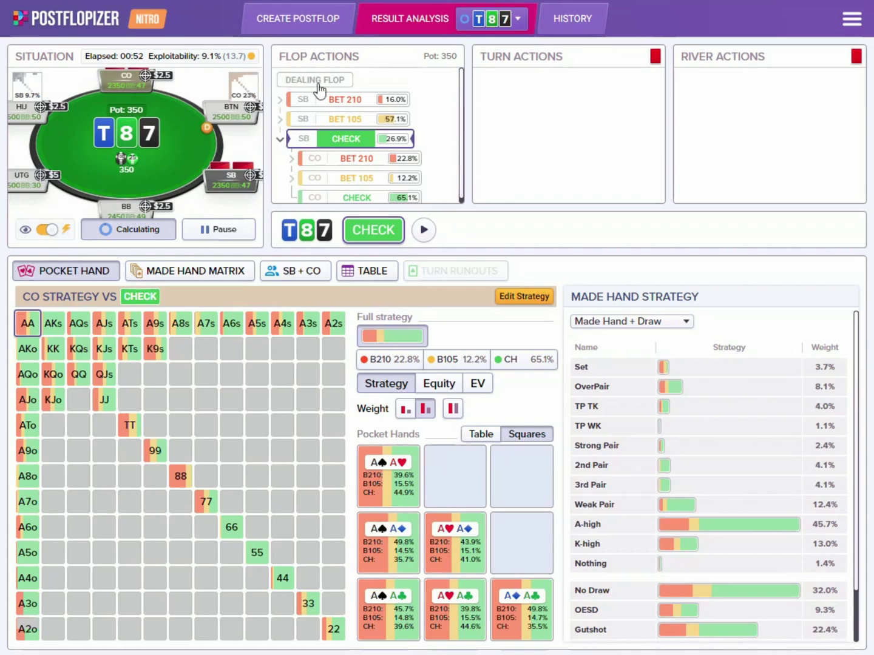
left_click(331, 25)
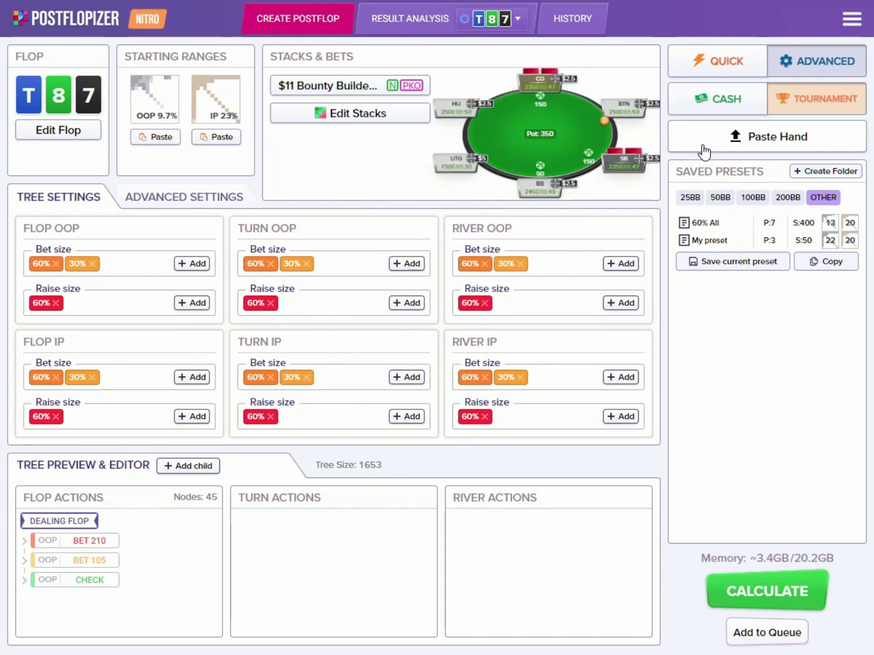
Reopen the tournament structure list from Edit Stacks and scroll through the PokerStars formats.
left_click(401, 120)
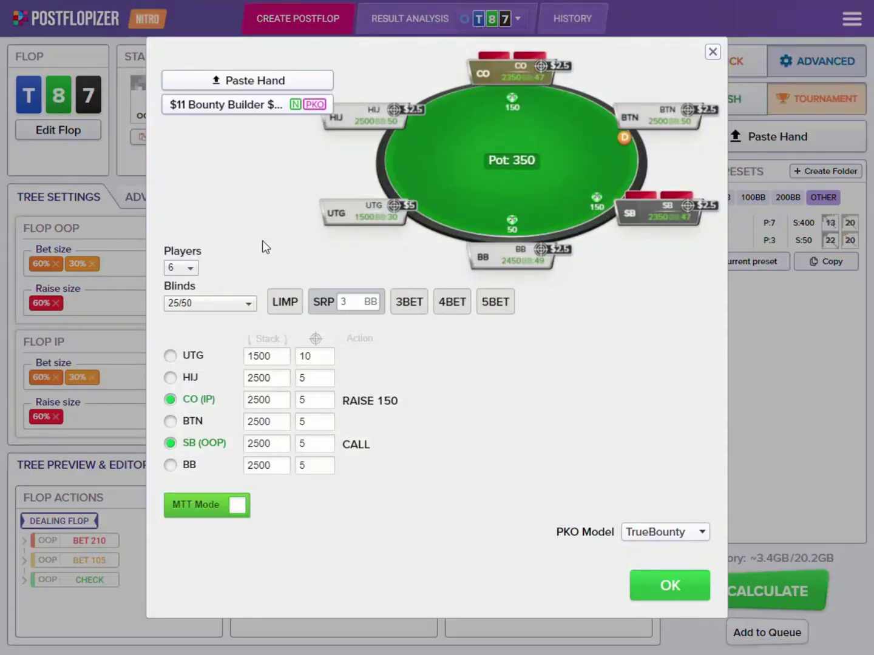
left_click(251, 107)
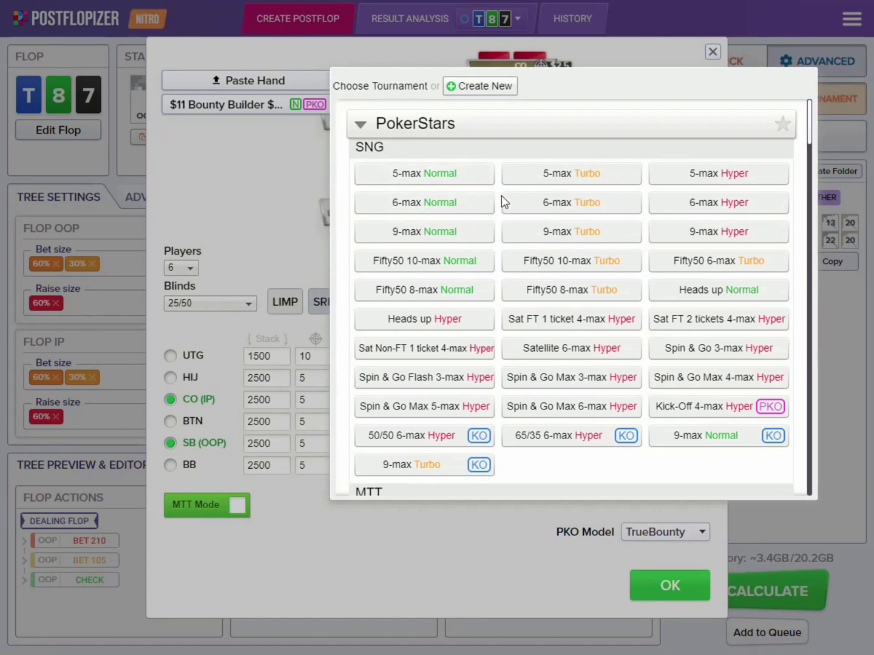
scroll(507, 203, "down", 5)
scroll(514, 208, "down", 5)
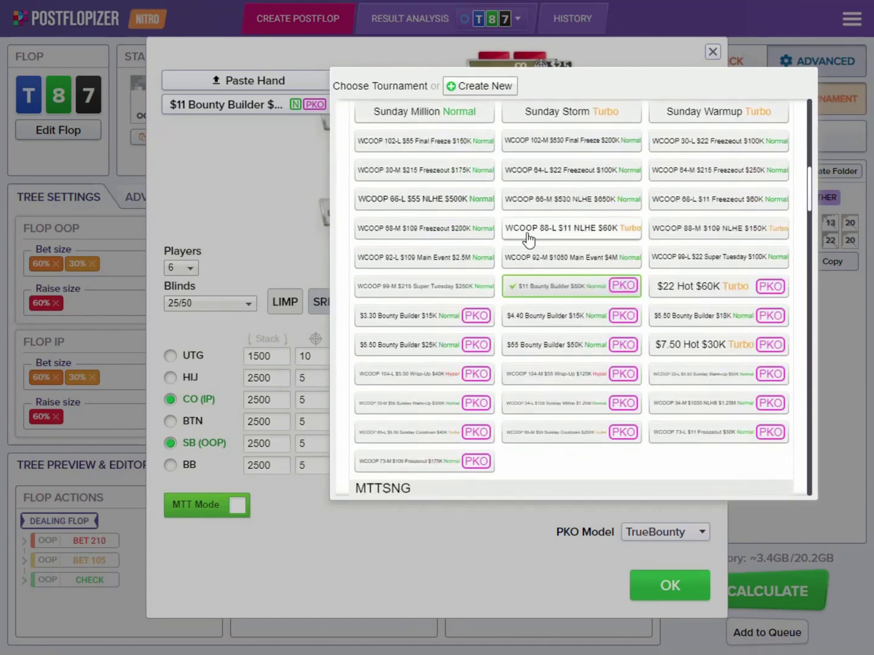
scroll(534, 243, "down", 4)
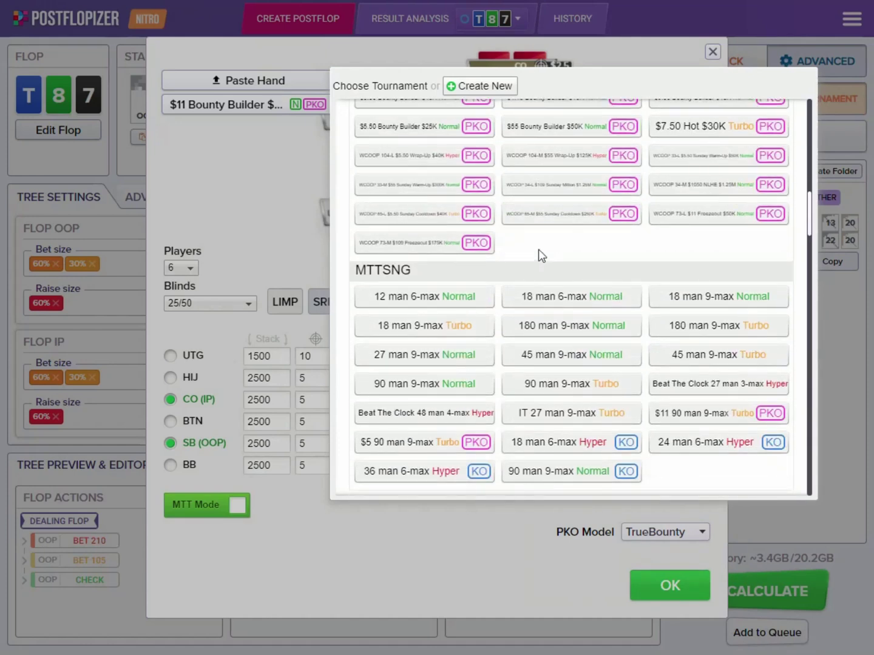
scroll(538, 255, "down", 4)
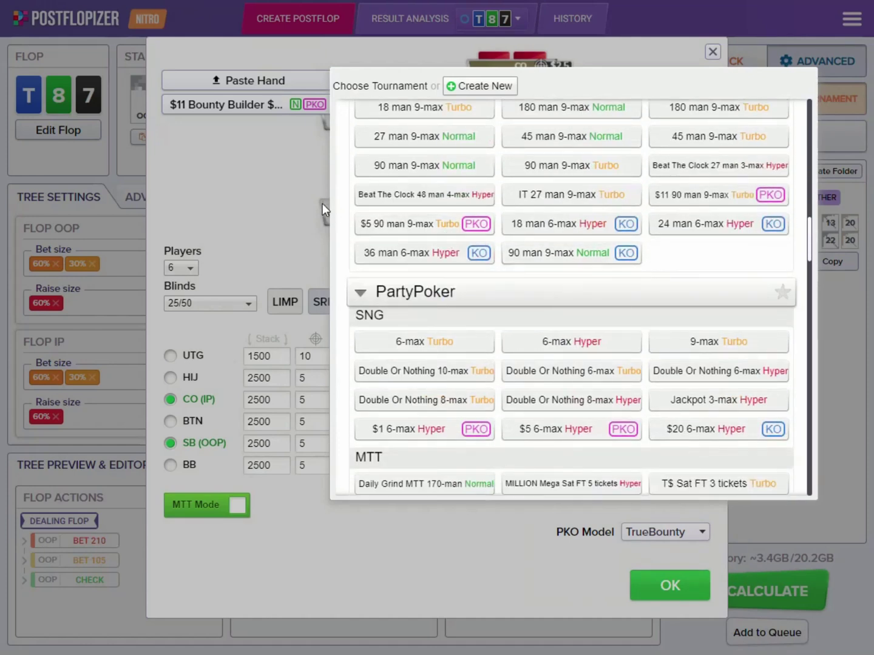
Create a tournament structure named 'Custom tournament' with payouts 1500, 750 and 500.
left_click(484, 87)
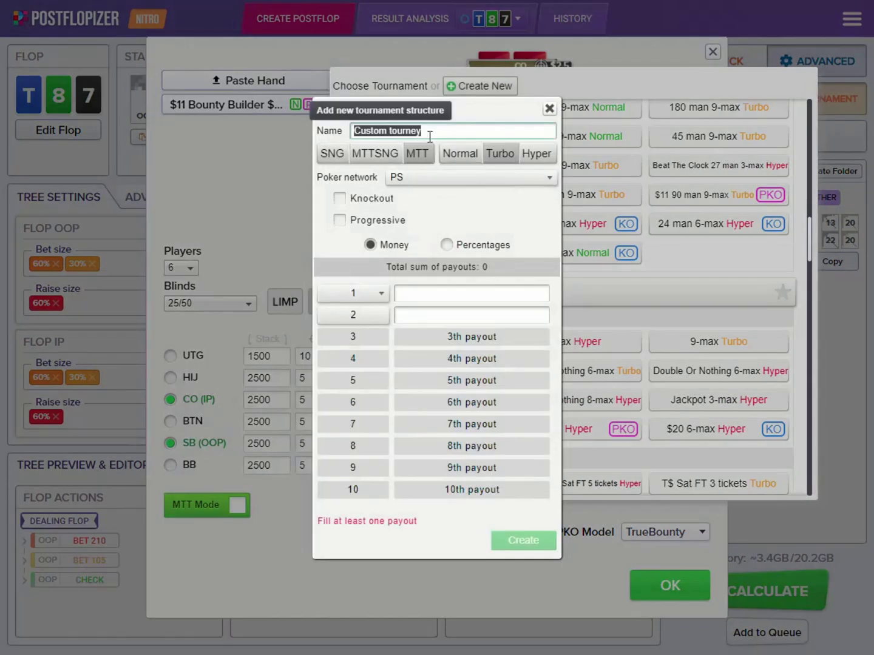
type("Custom tournament")
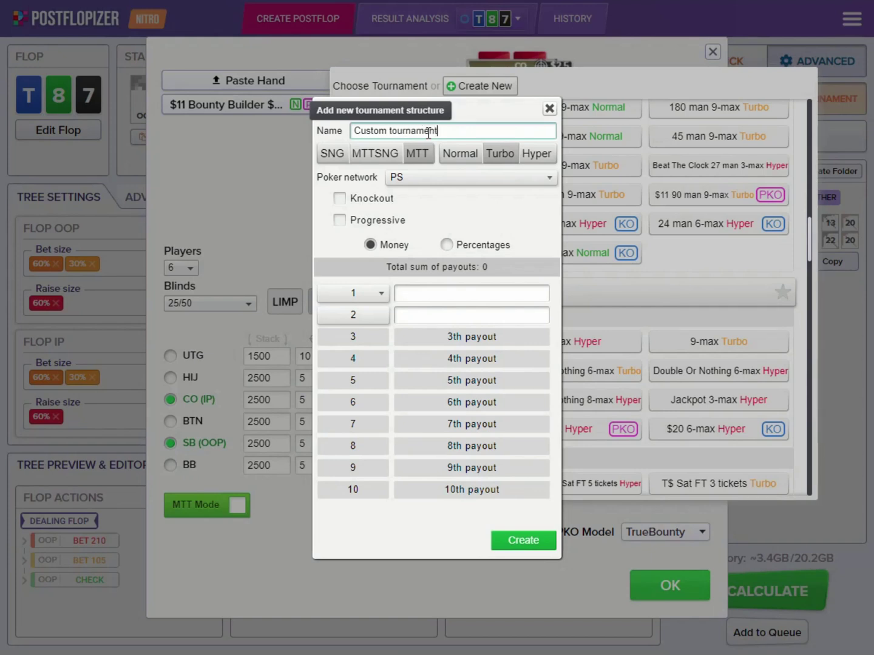
left_click(436, 301)
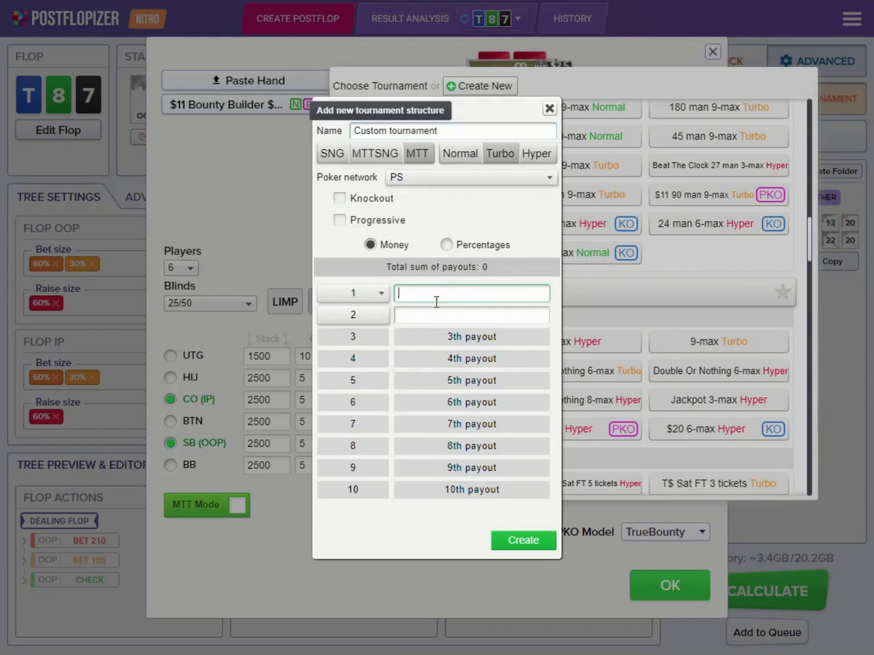
type("1500")
key("Tab")
type("750")
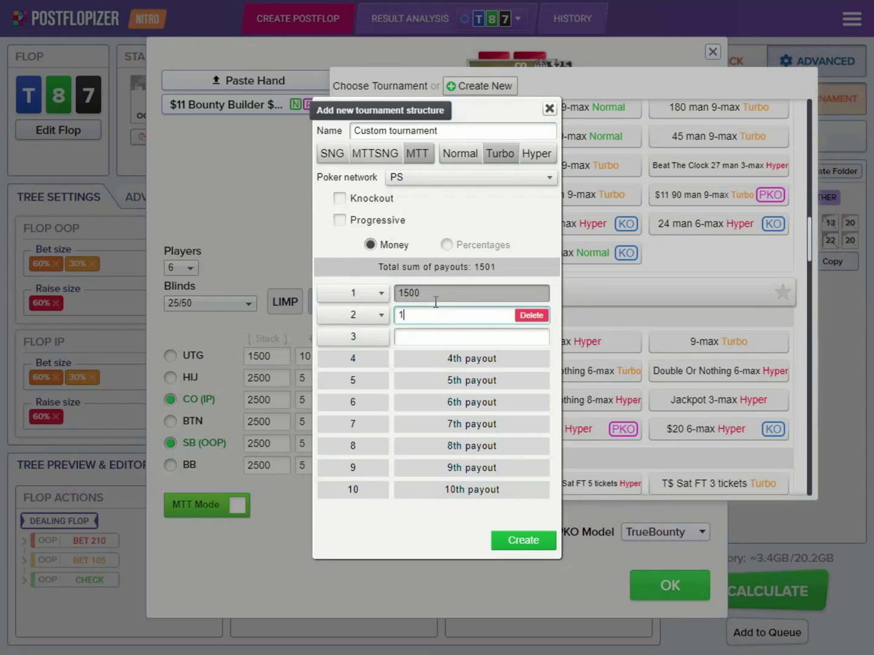
key("Tab")
type("500")
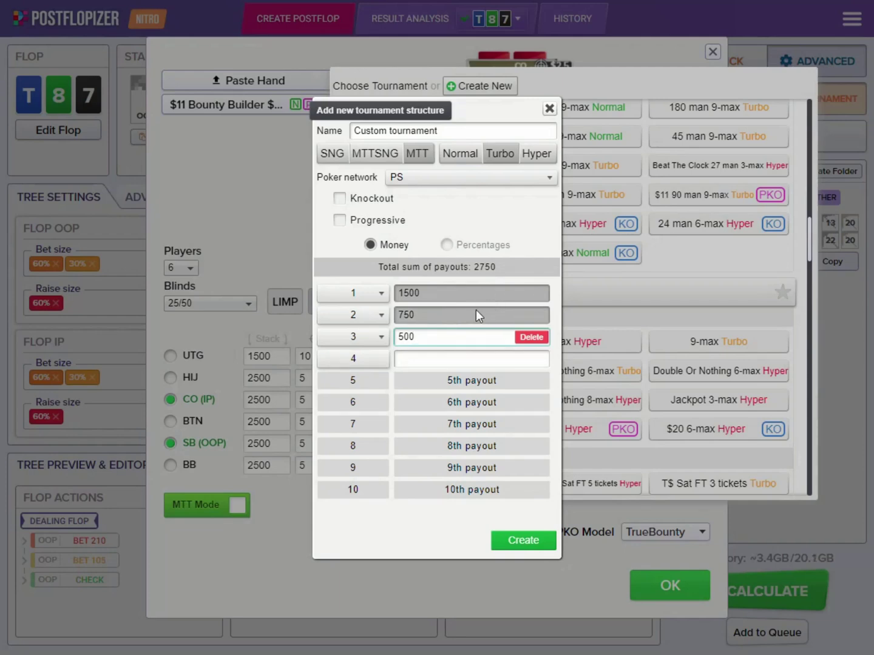
left_click(522, 542)
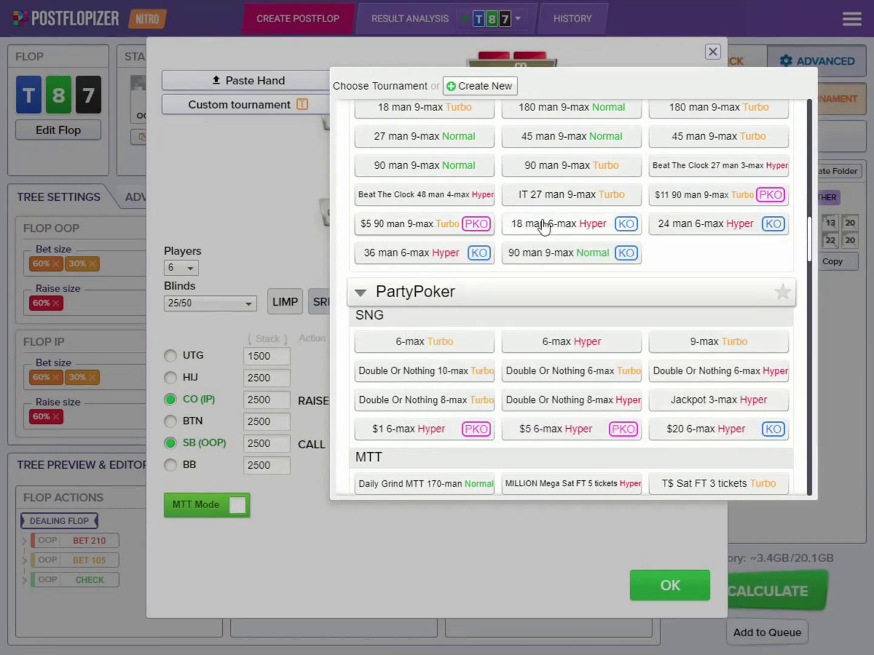
Dismiss the tournament list and set the table to 4 players.
left_click(253, 201)
mouse_move(268, 113)
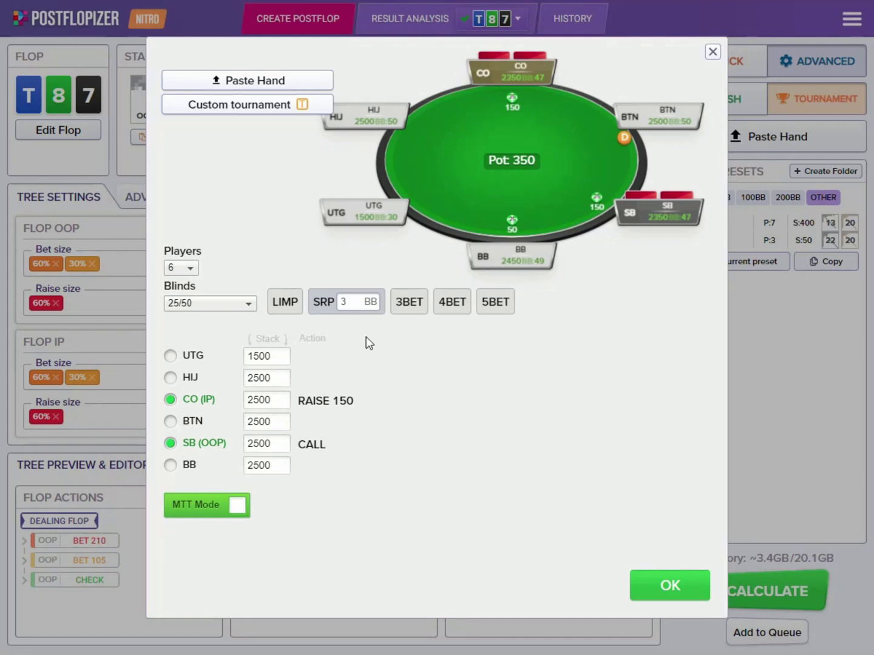
left_click(188, 273)
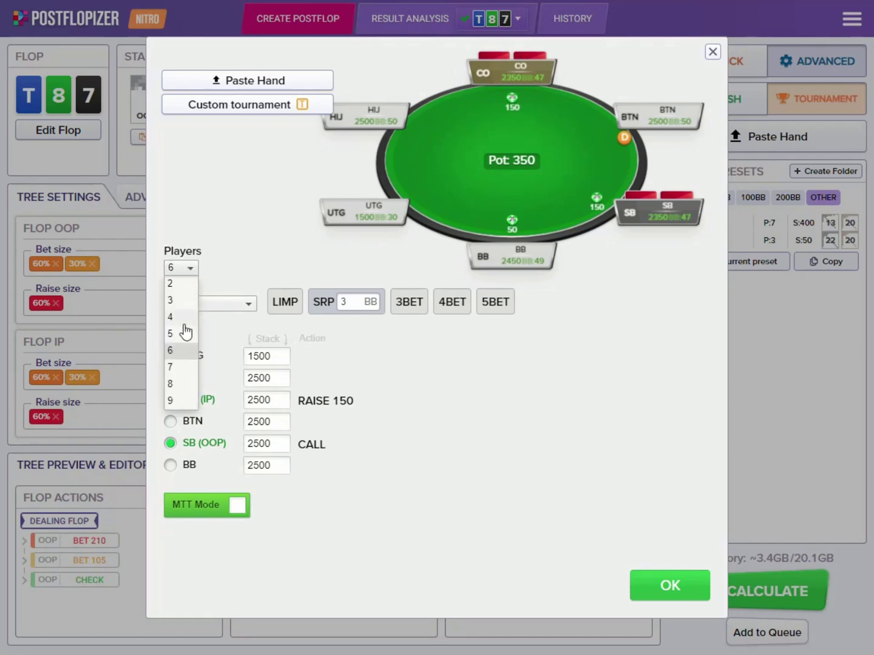
left_click(185, 322)
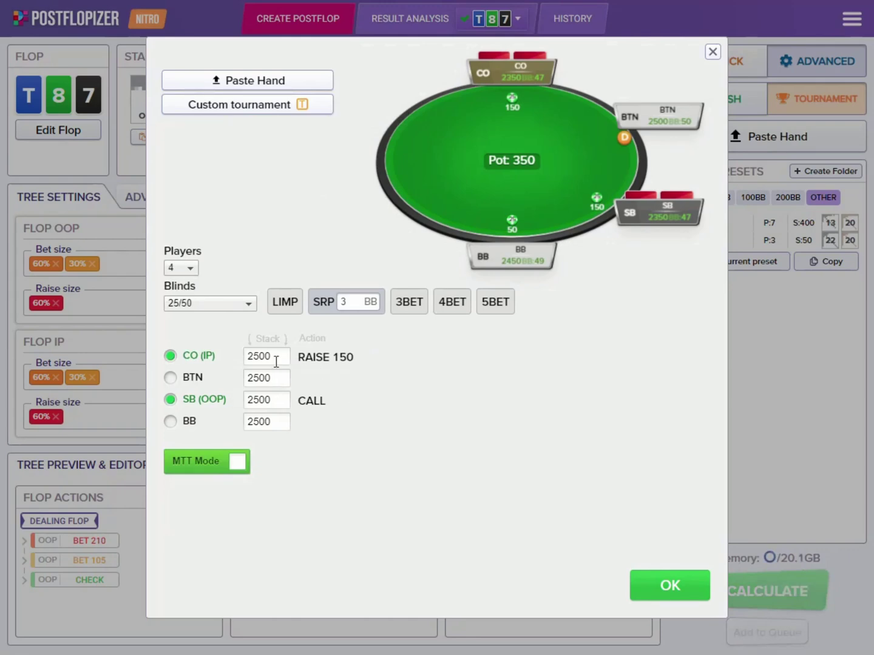
Change the CO stack to 1500 and the SB stack to 4500, then apply.
double_click(278, 379)
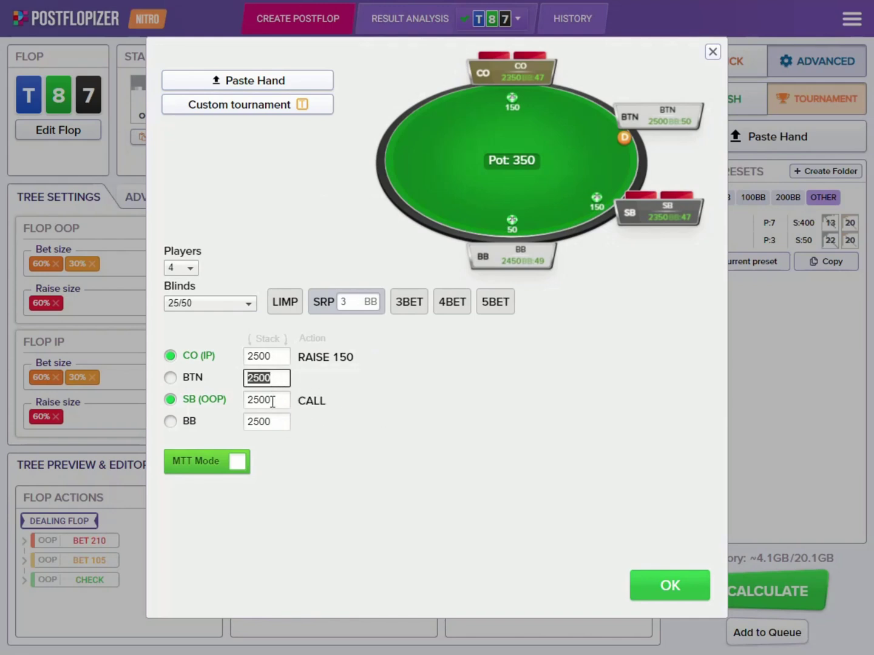
double_click(272, 402)
double_click(280, 378)
double_click(275, 358)
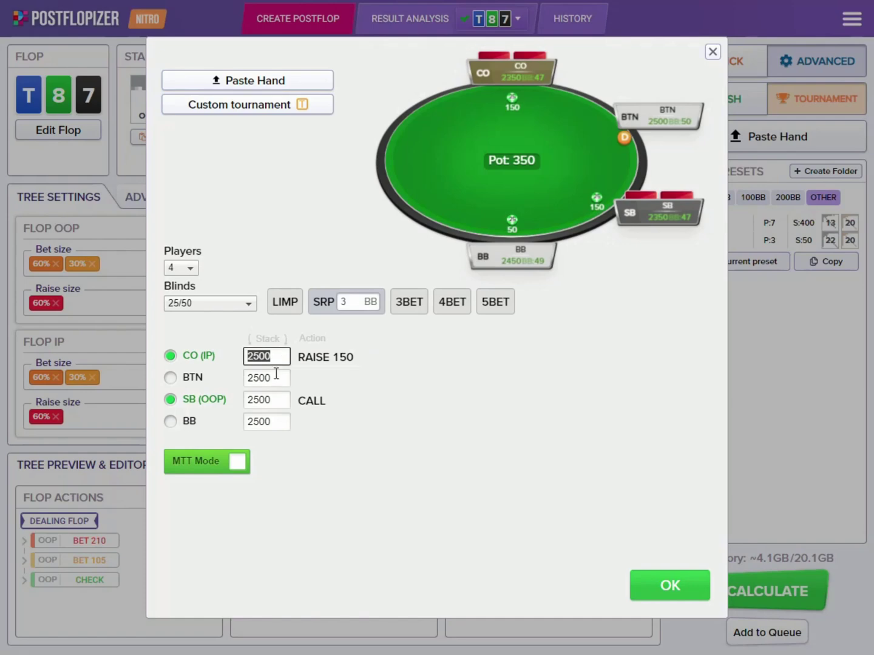
type("1500")
key("Tab")
key("Tab")
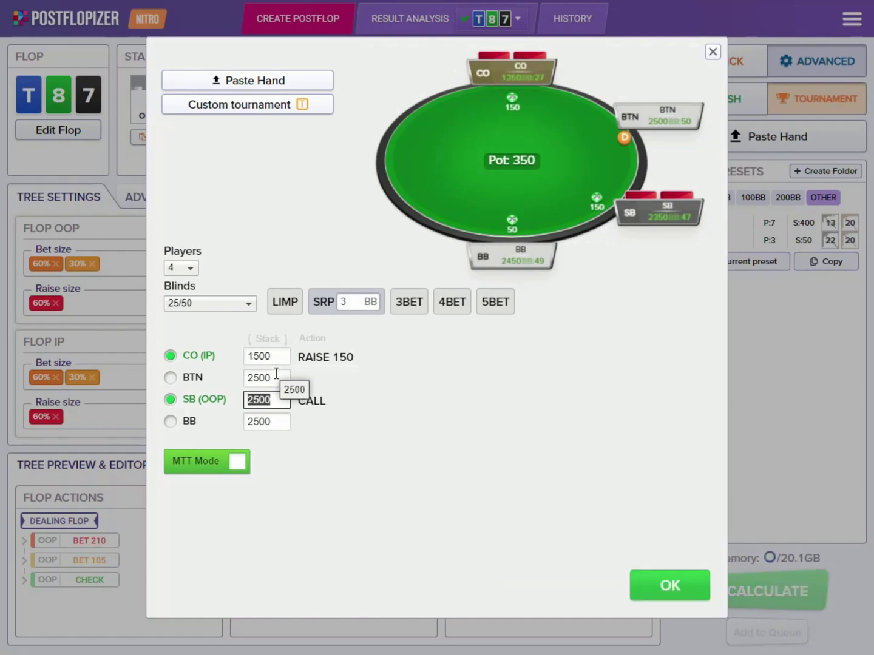
type("4500")
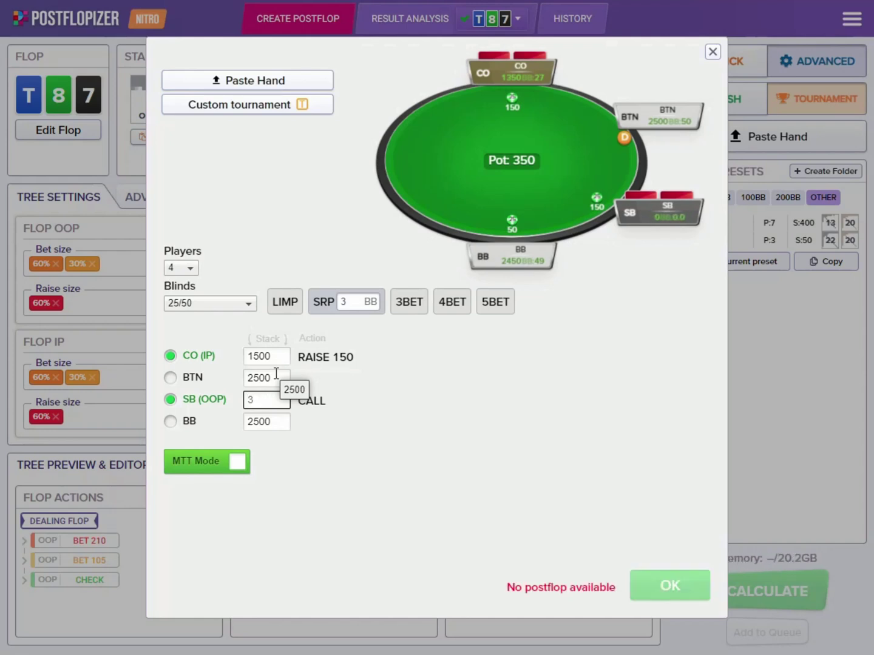
left_click(418, 342)
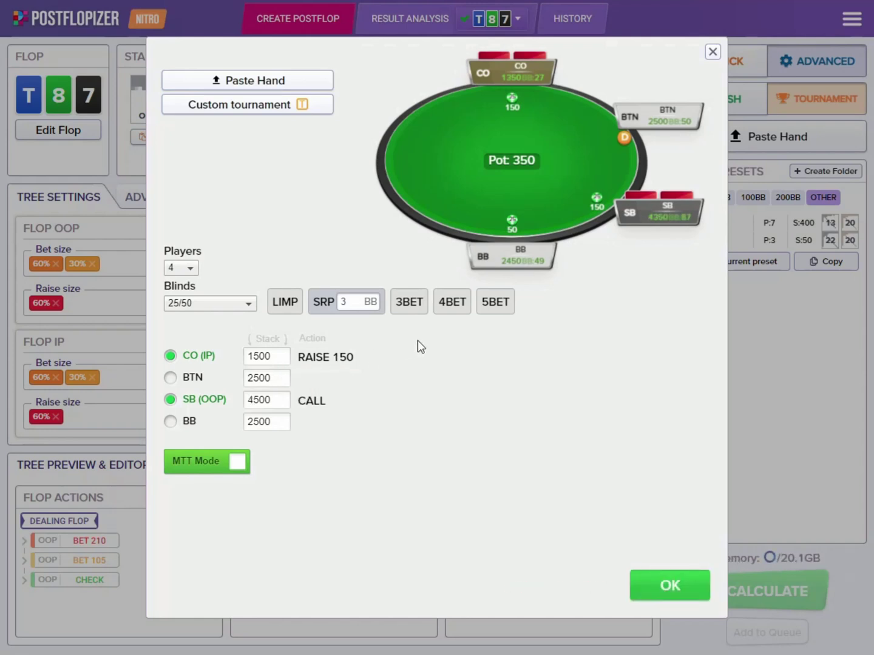
left_click(665, 584)
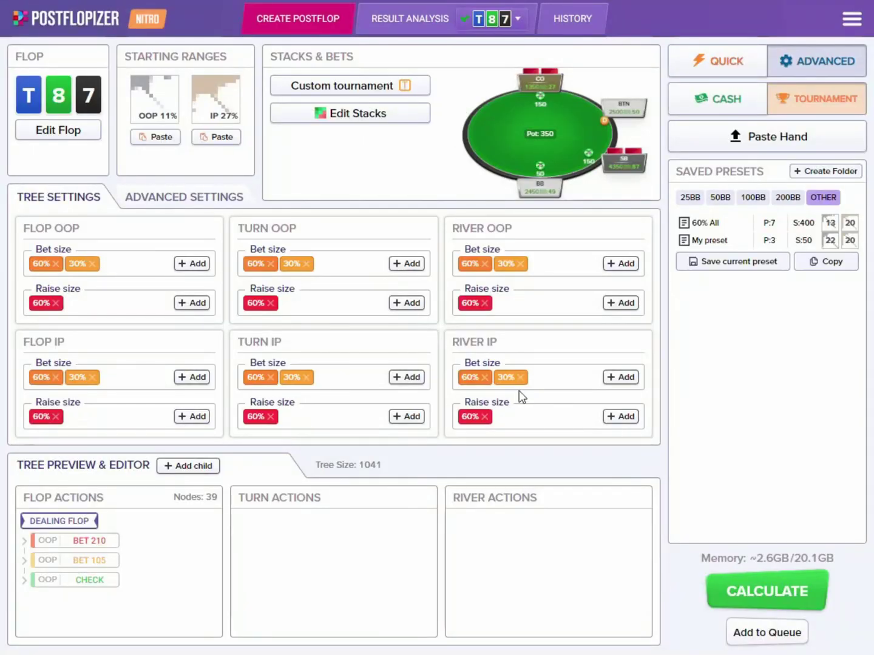